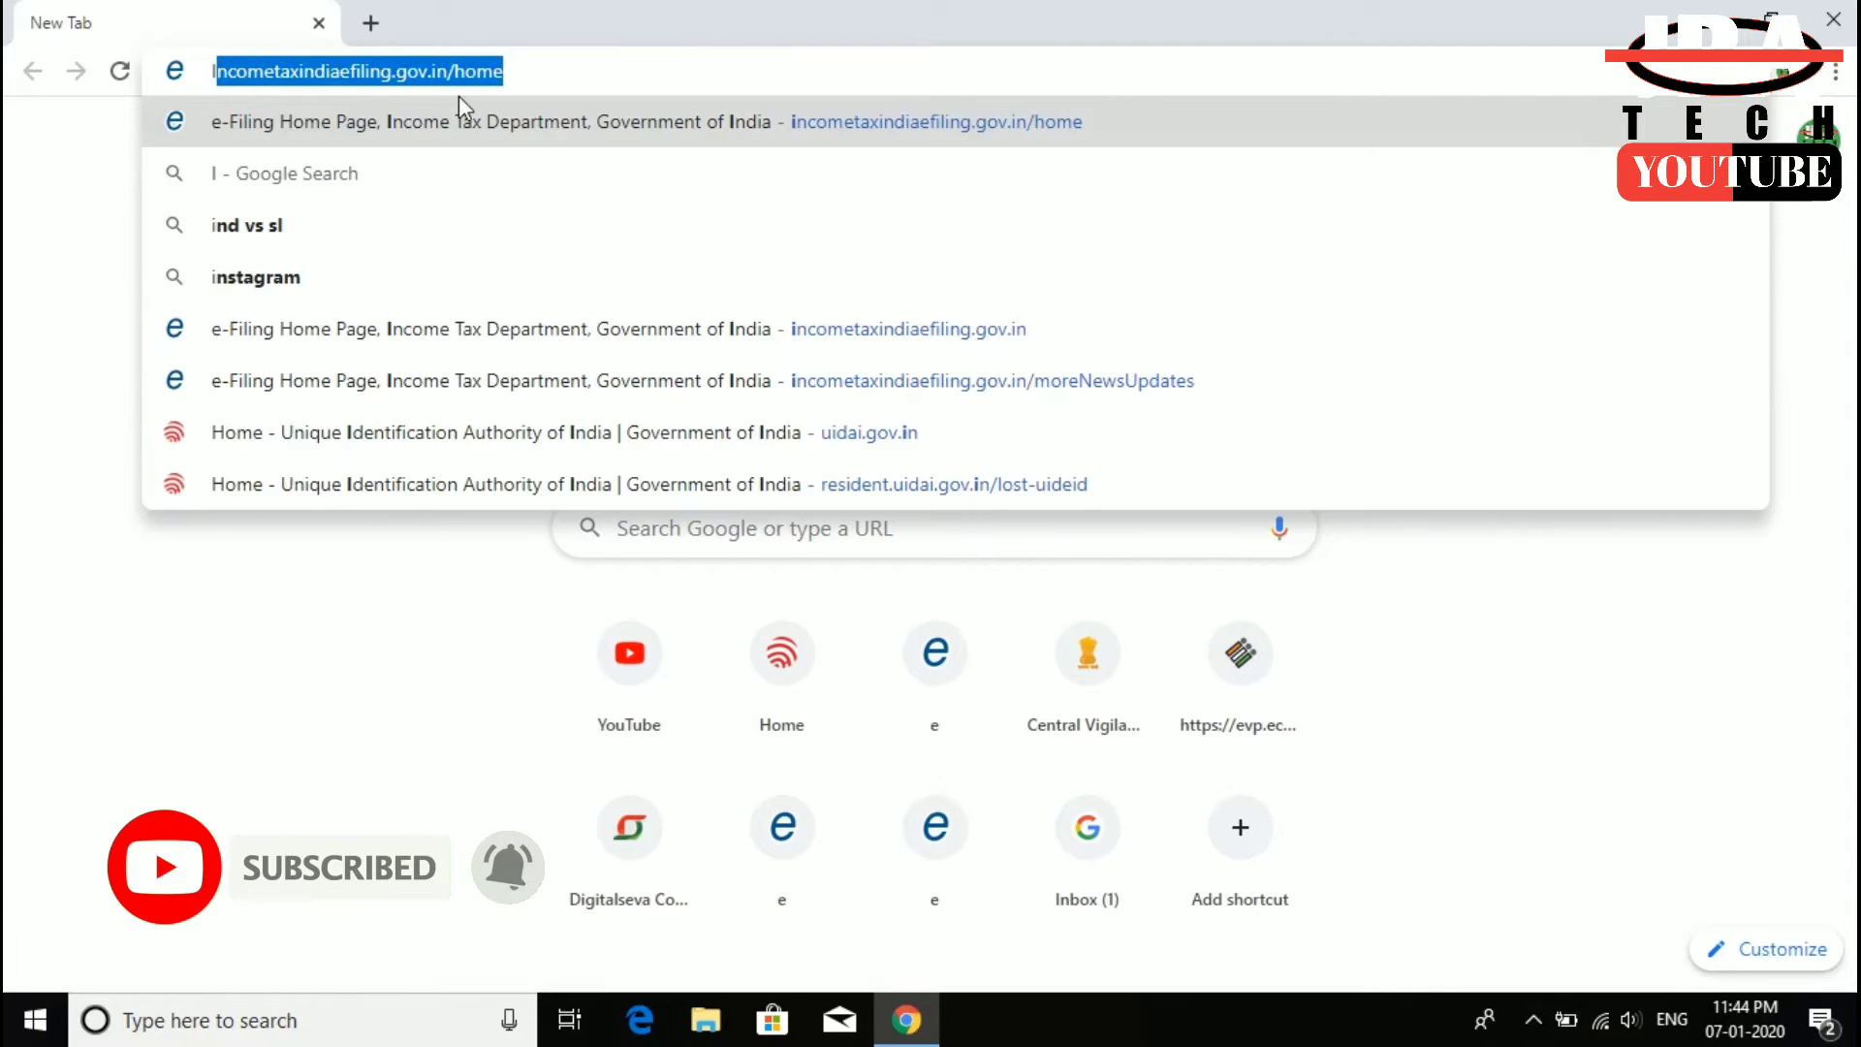
- Load the e-Filing home page, close the e-Verify comic, and highlight the first news item's date
{"action": "key", "text": "Return"}
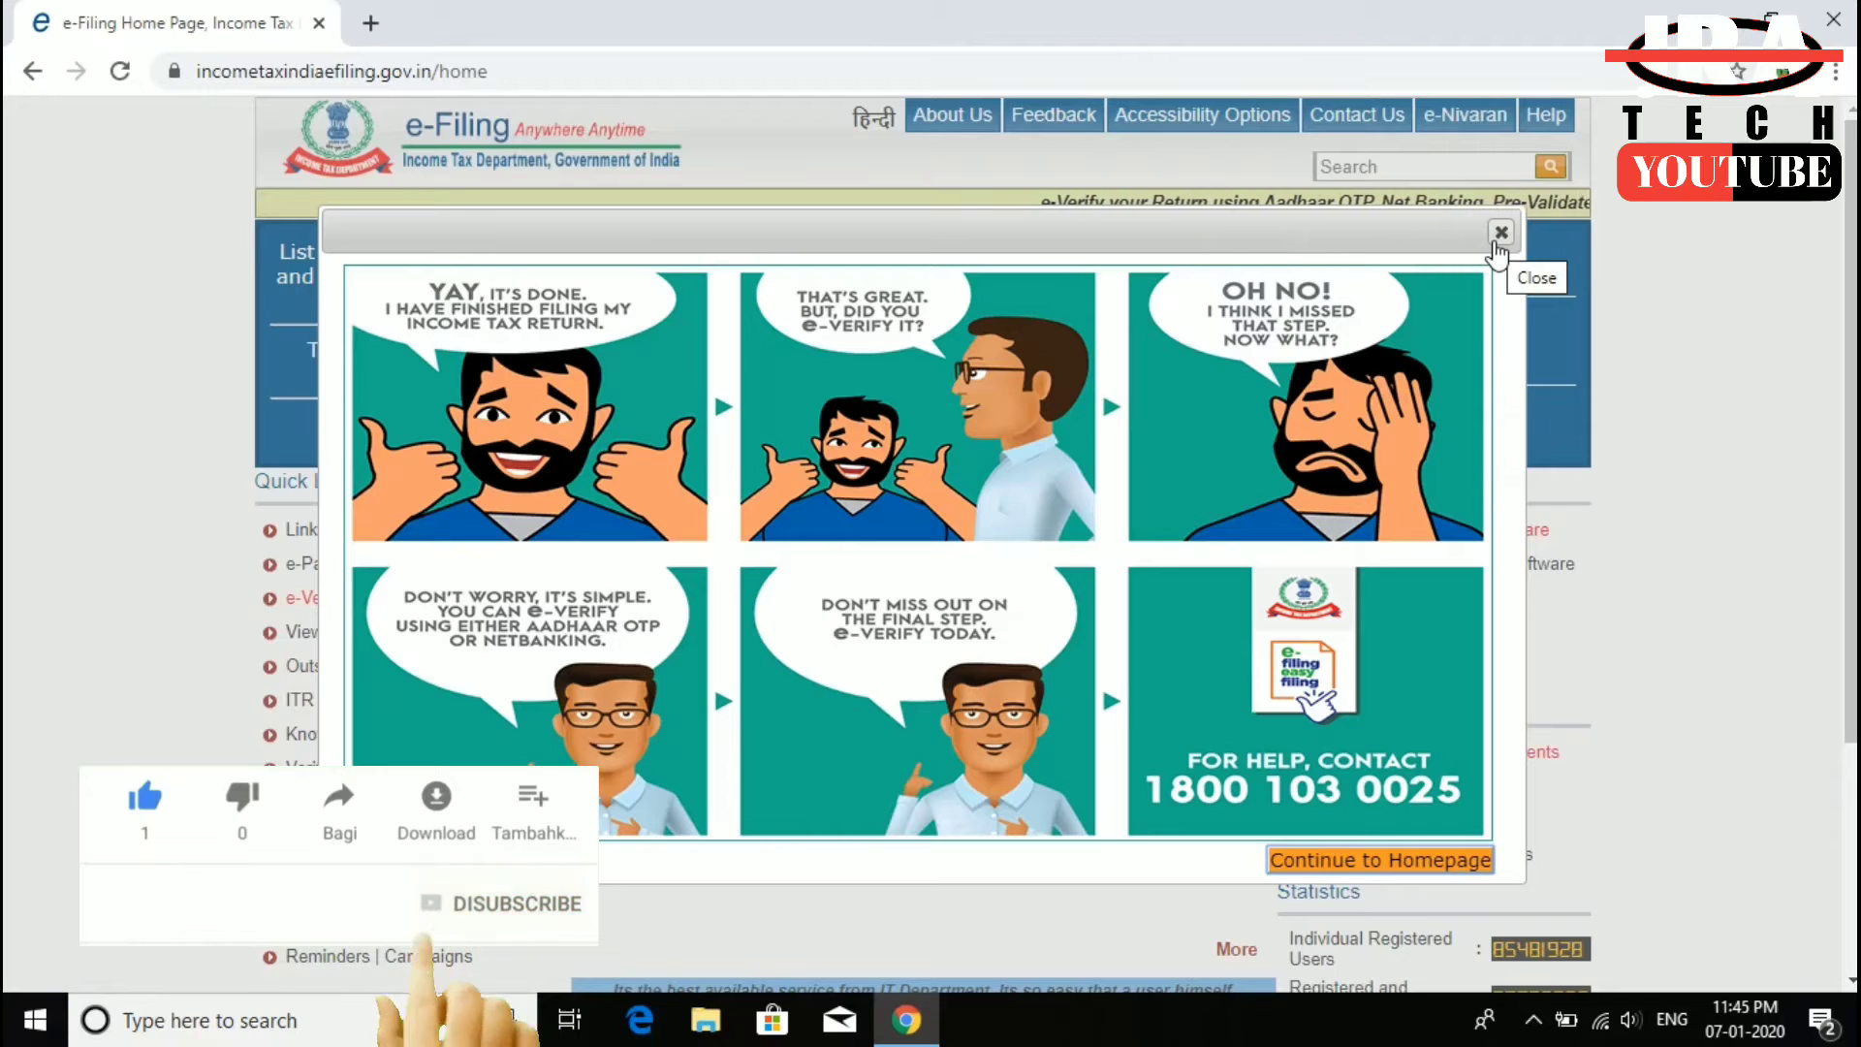
{"action": "left_click", "coordinate": [1501, 233]}
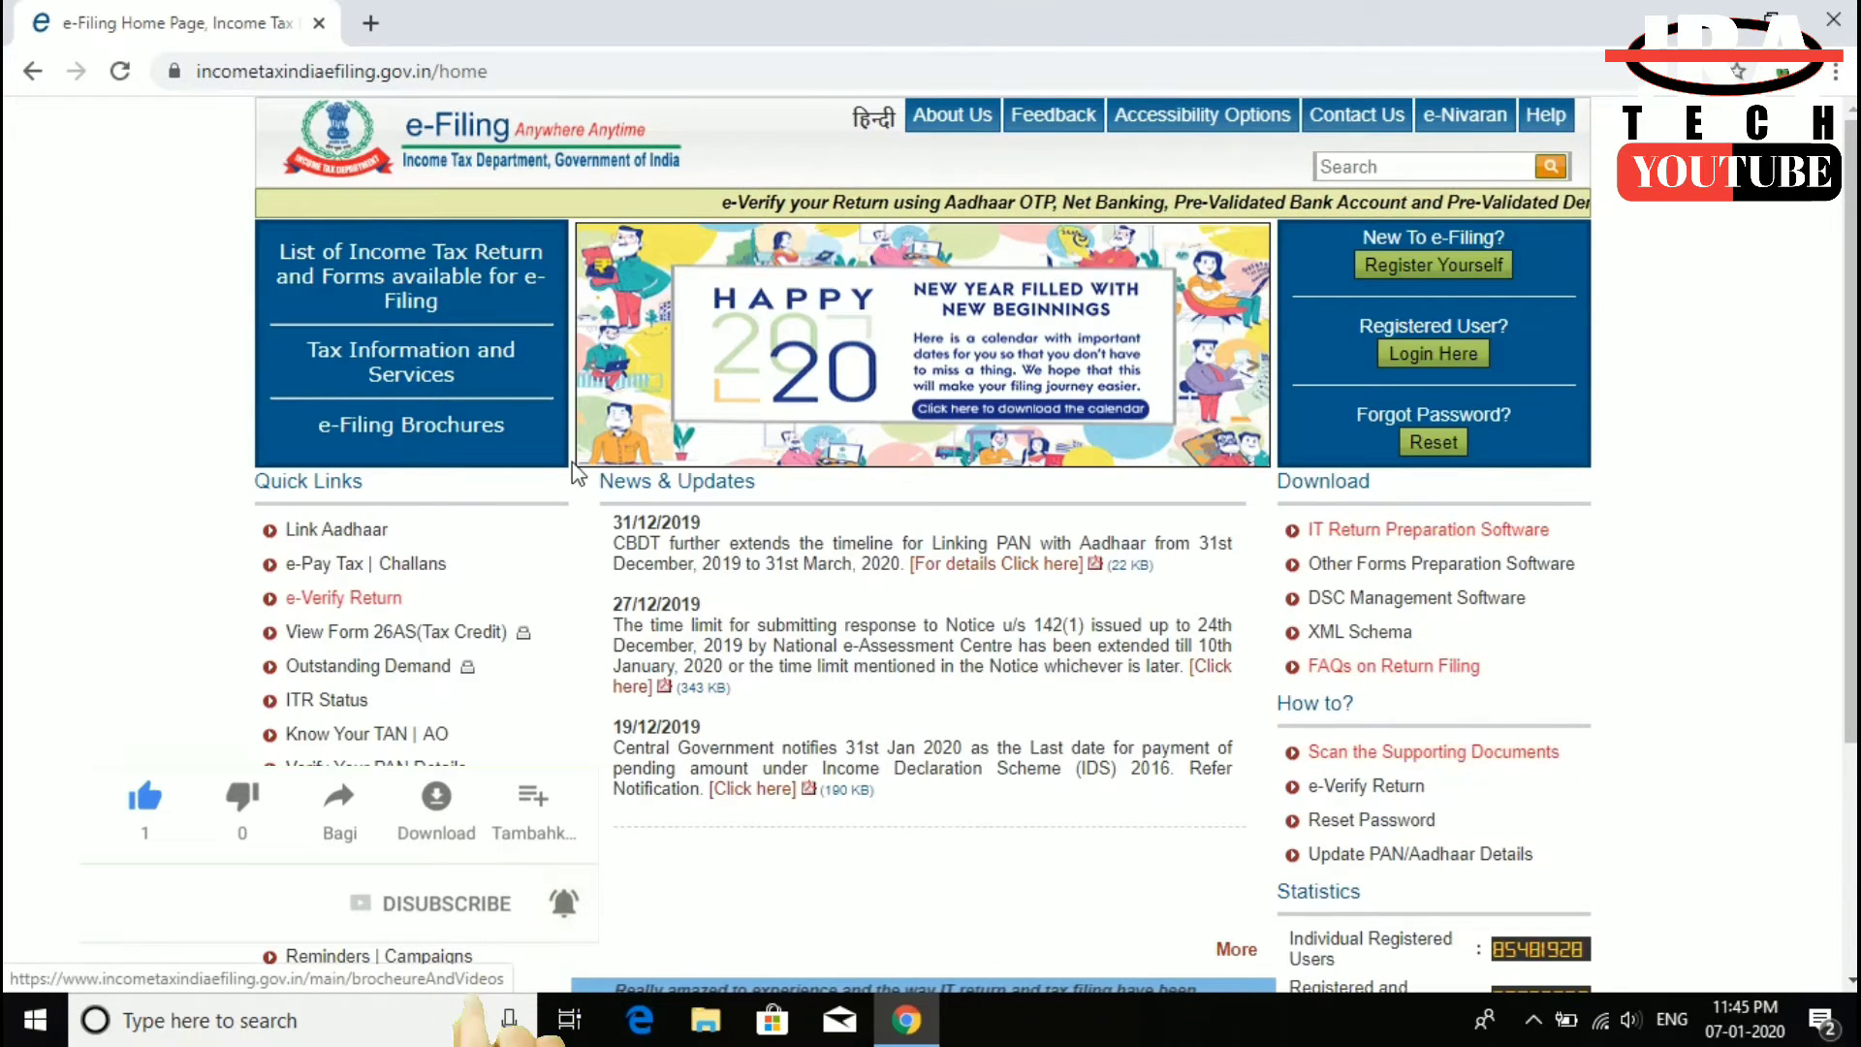
{"action": "left_click_drag", "start_coordinate": [611, 521], "coordinate": [710, 524]}
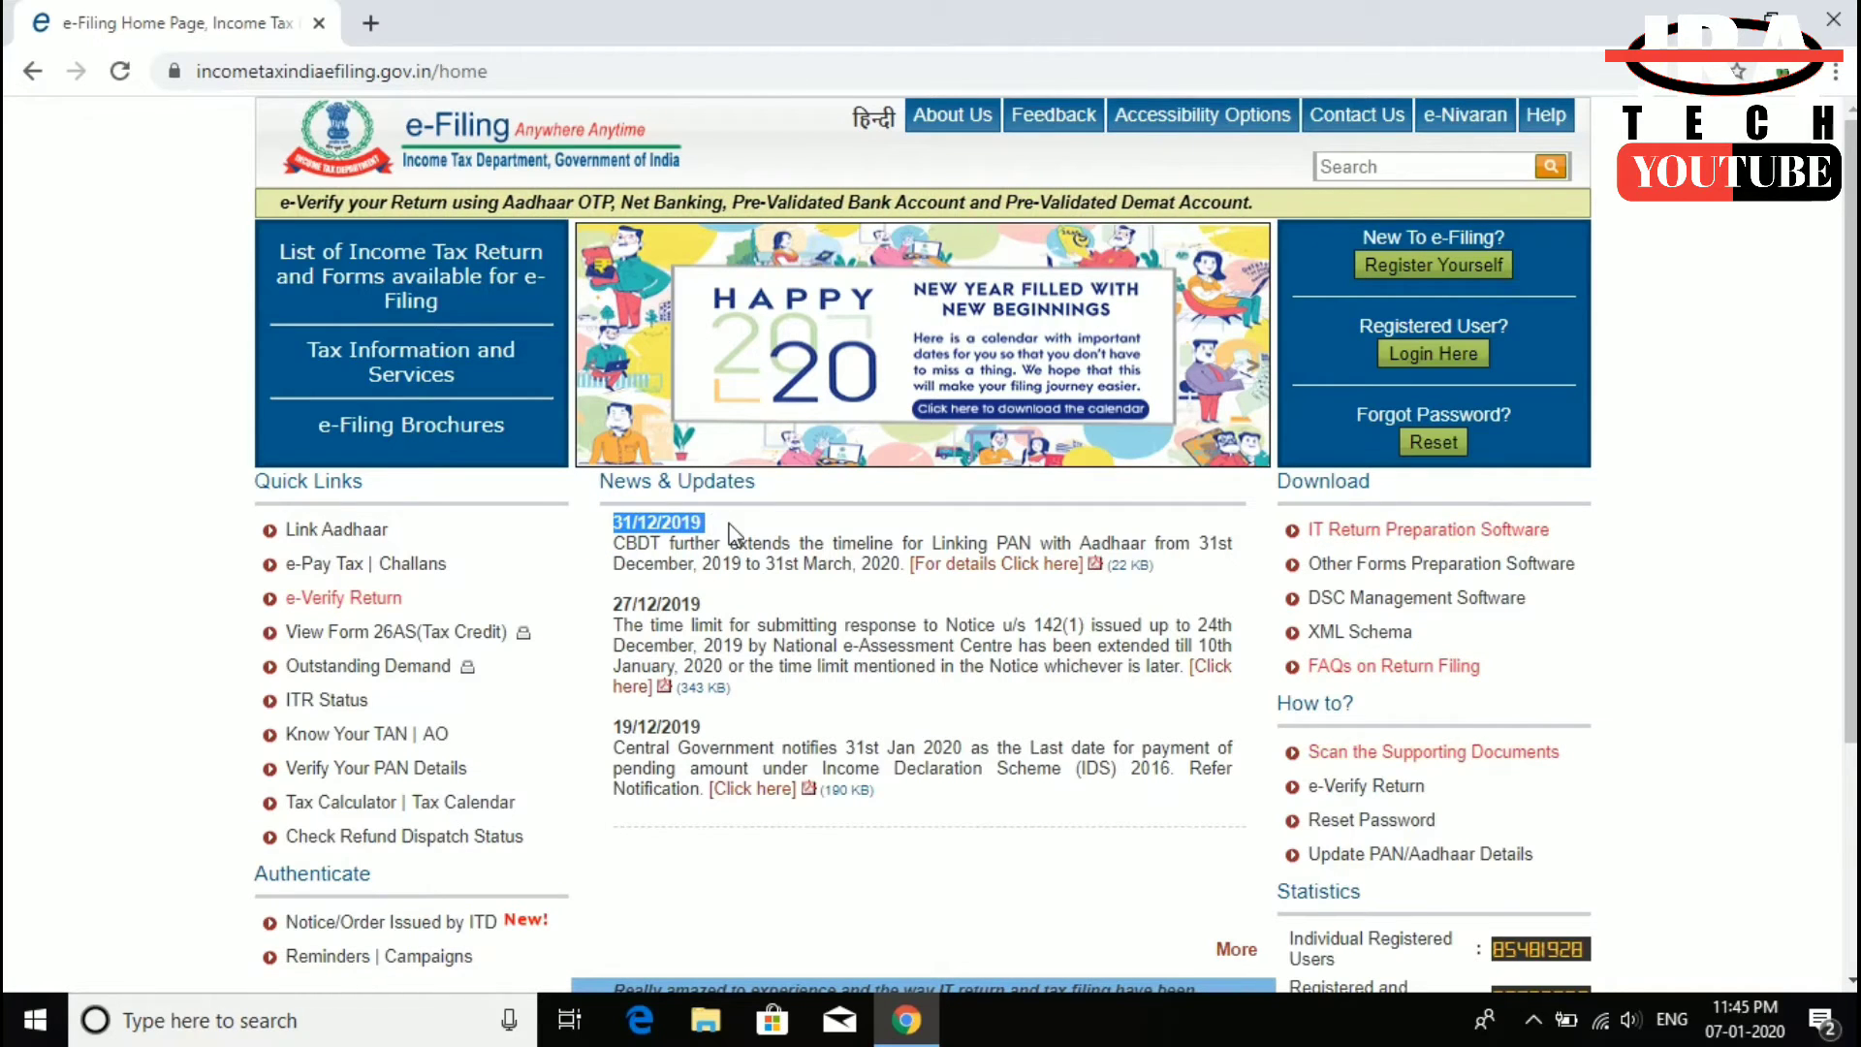
{"action": "left_click", "coordinate": [730, 524]}
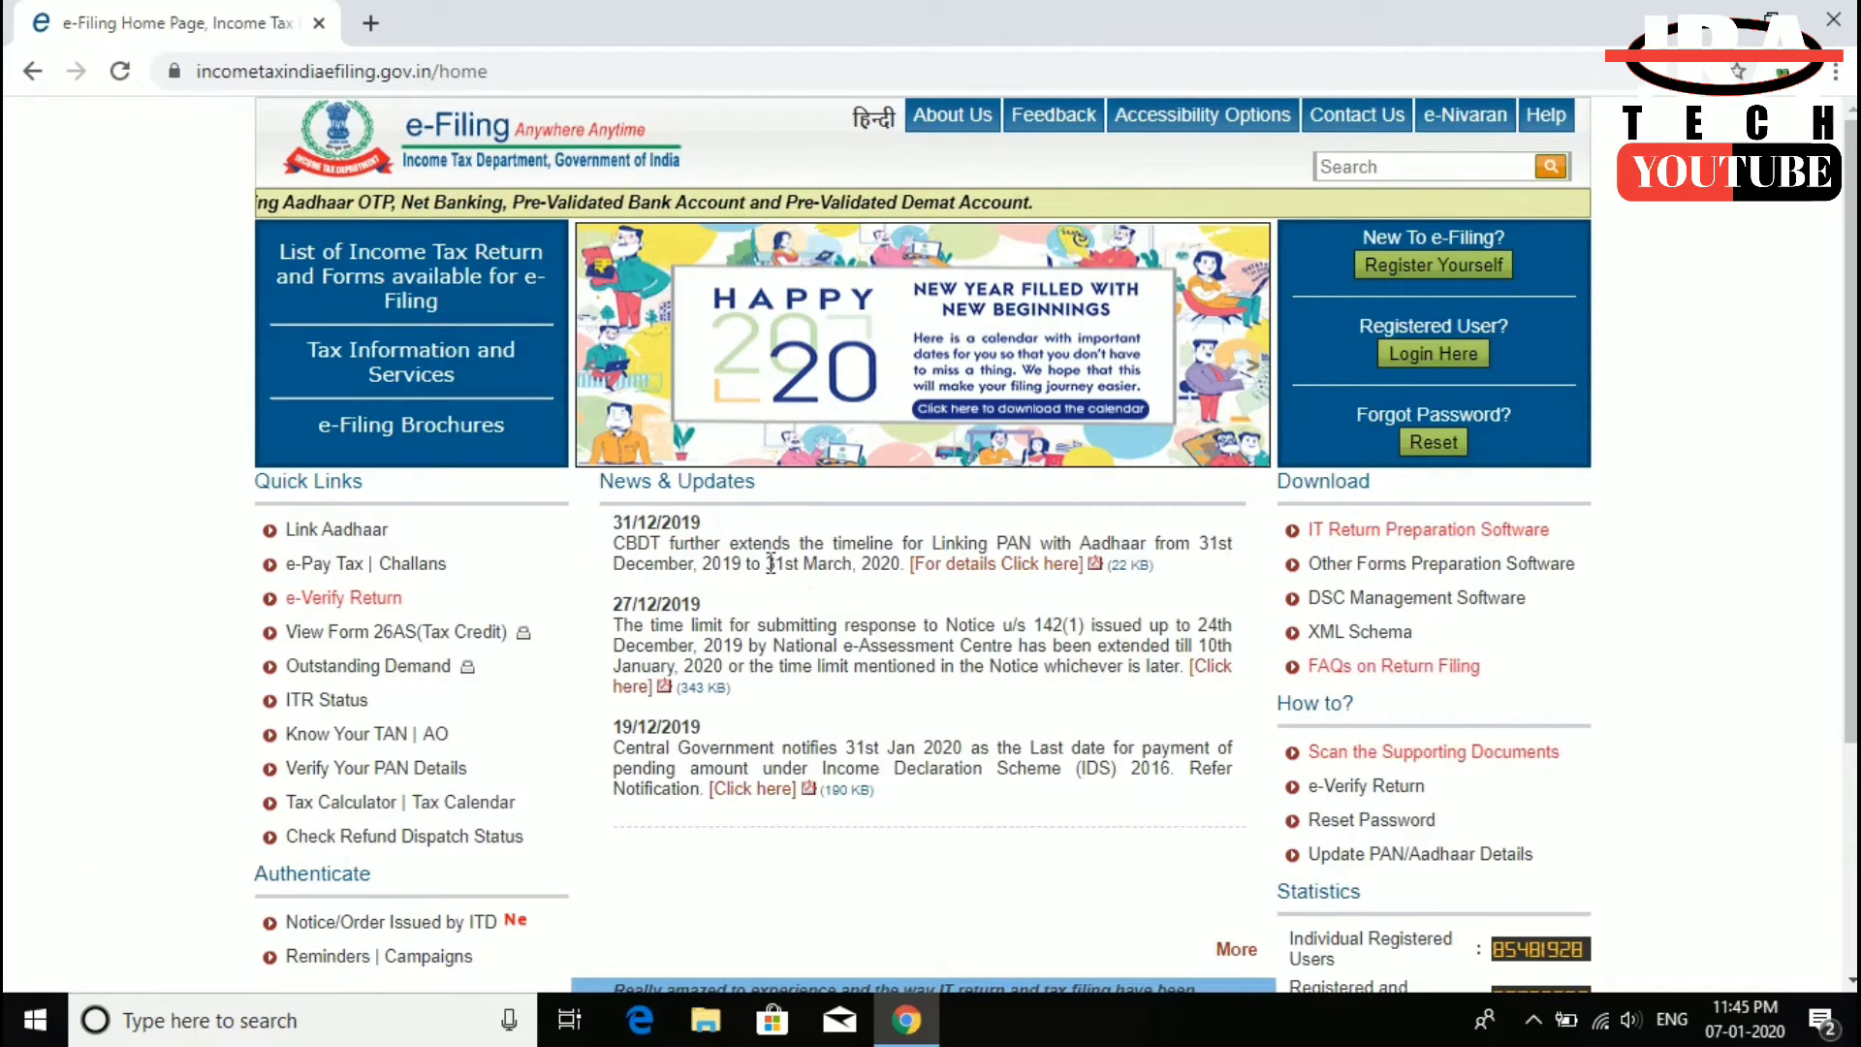
- Highlight the new 31st March linking deadline, then go to Link Aadhaar under Quick Links
{"action": "left_click_drag", "start_coordinate": [769, 563], "coordinate": [888, 568]}
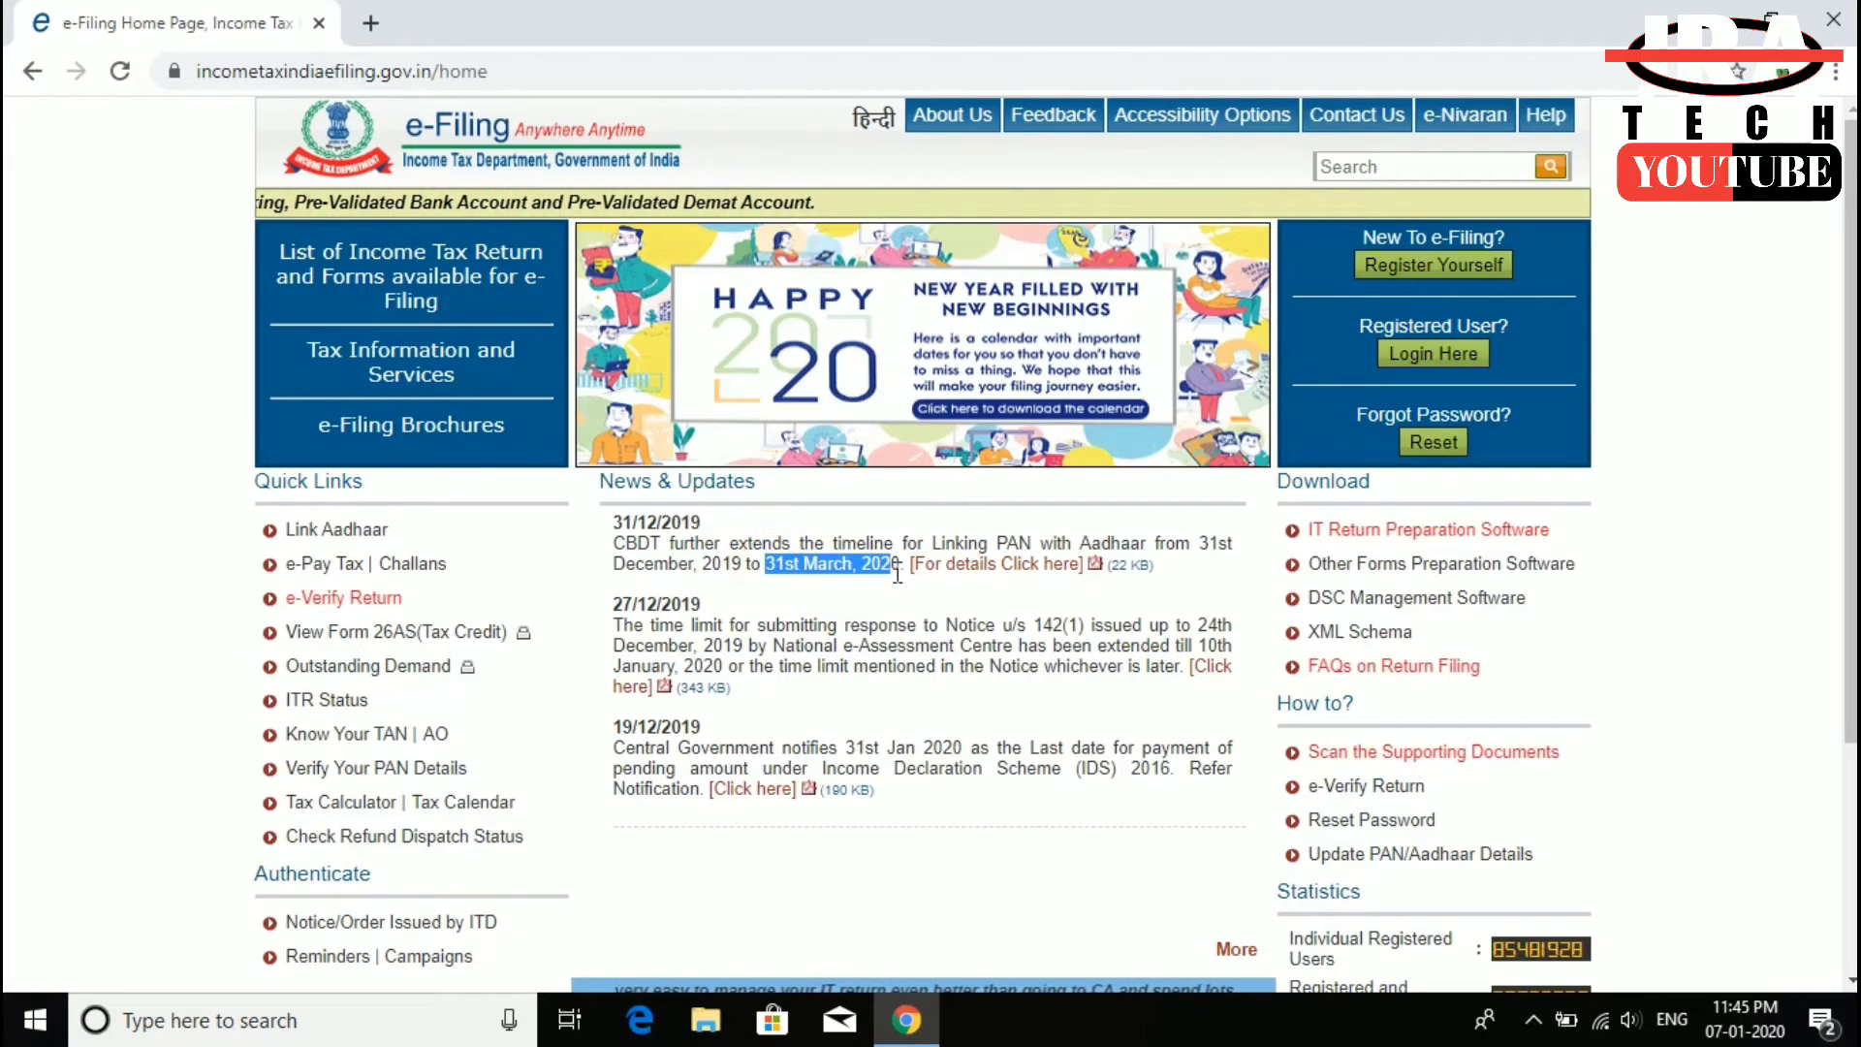
{"action": "left_click", "coordinate": [885, 594]}
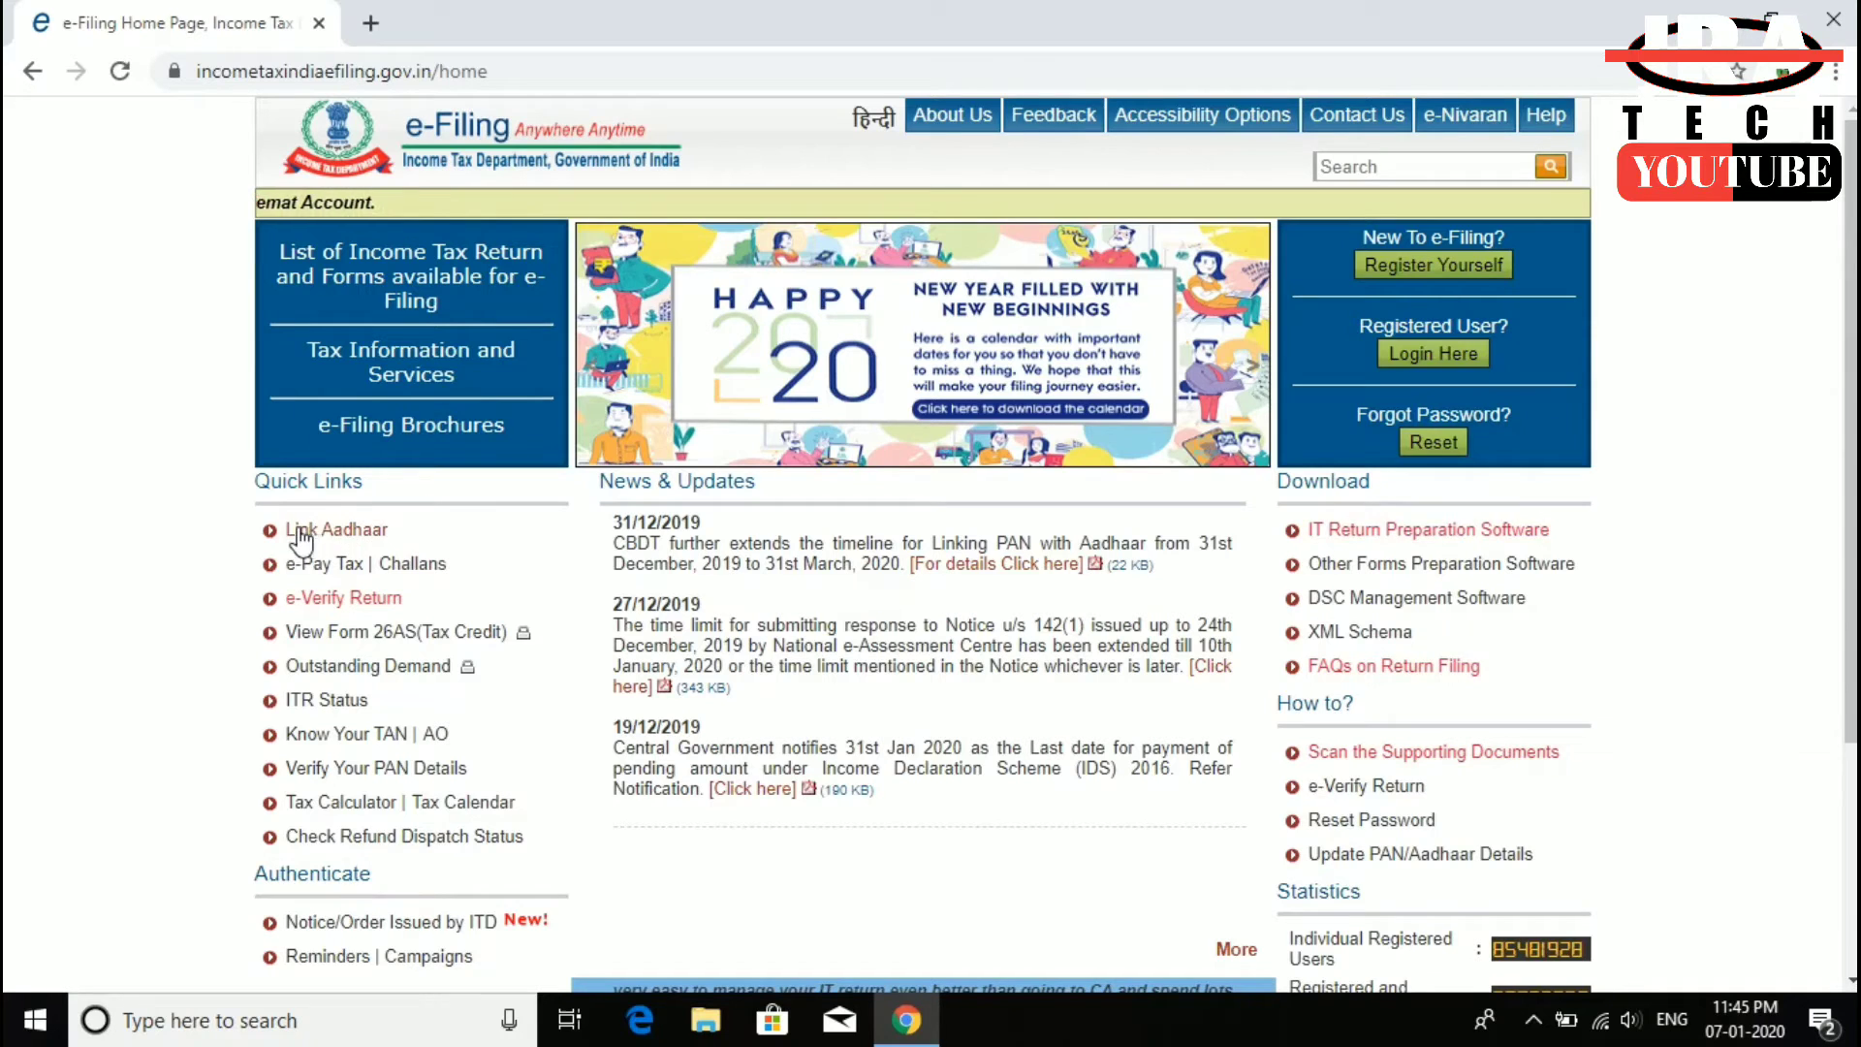
{"action": "left_click", "coordinate": [357, 532]}
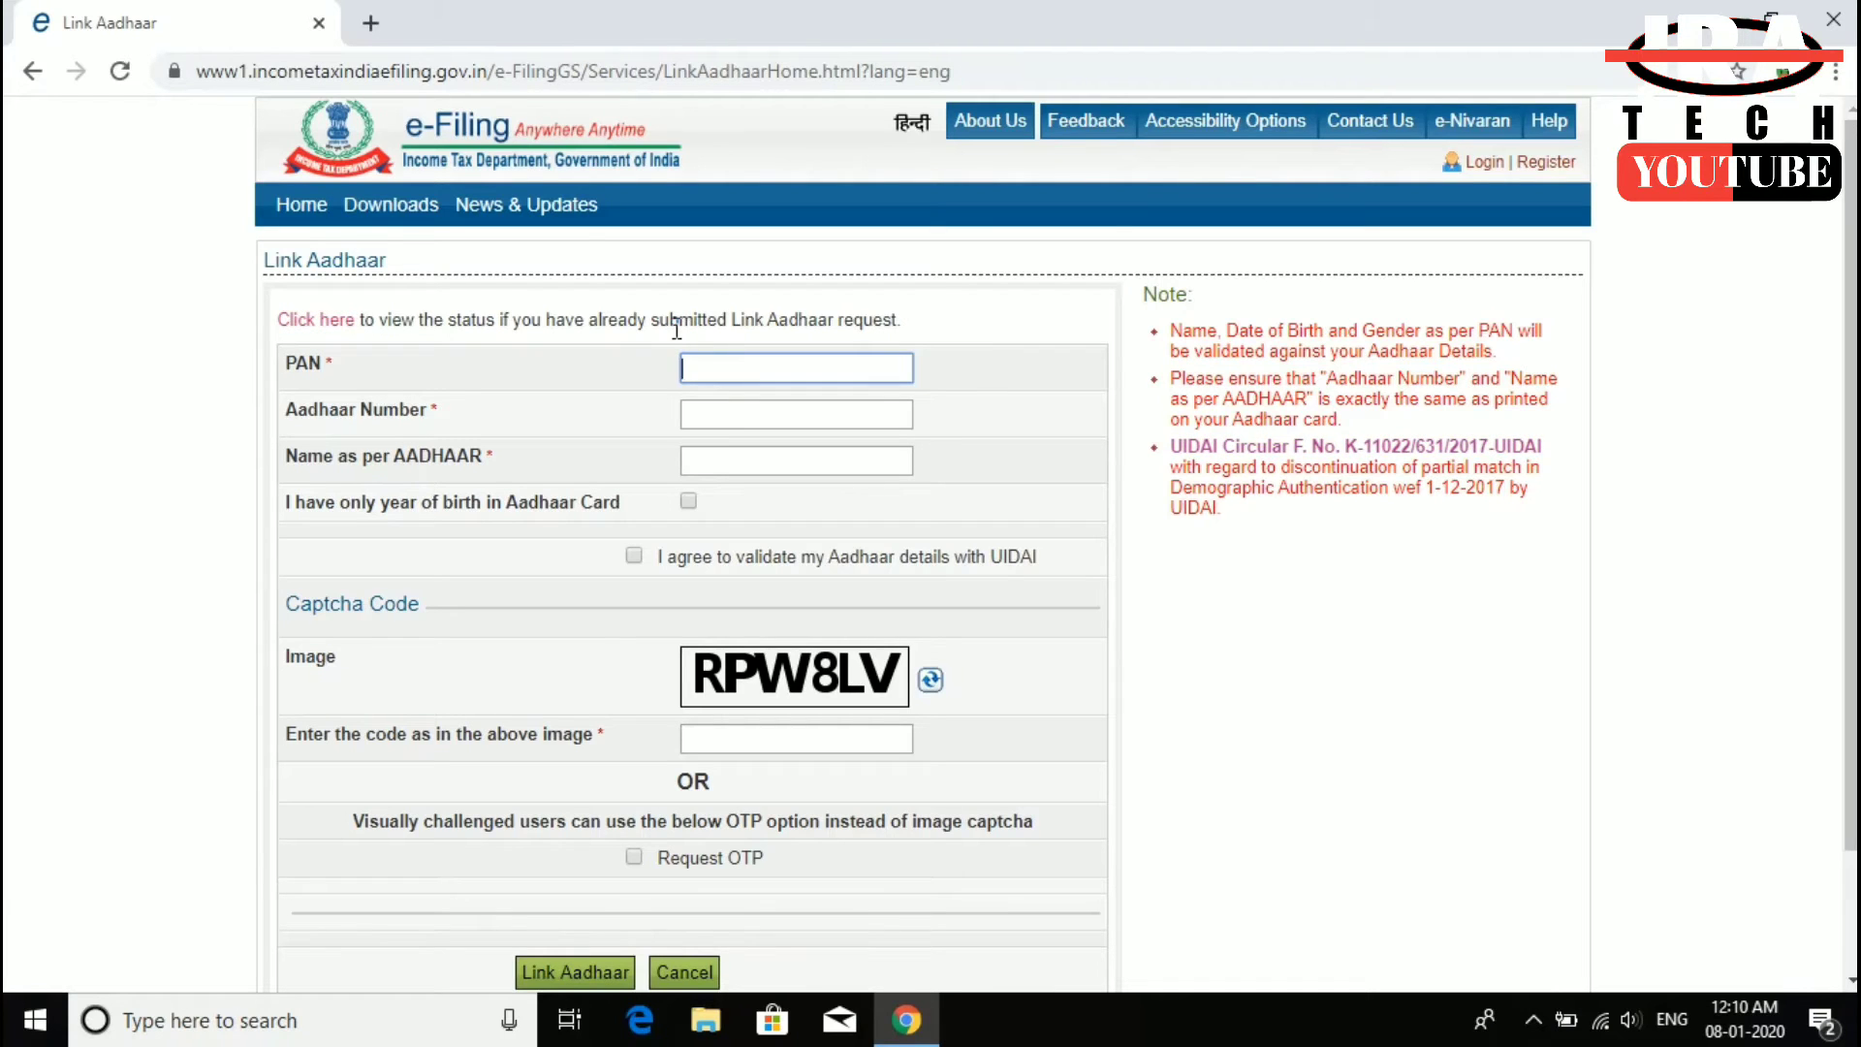
- Fill in the PAN, the Aadhaar number and the holder's name as per Aadhaar
{"action": "left_click", "coordinate": [717, 367]}
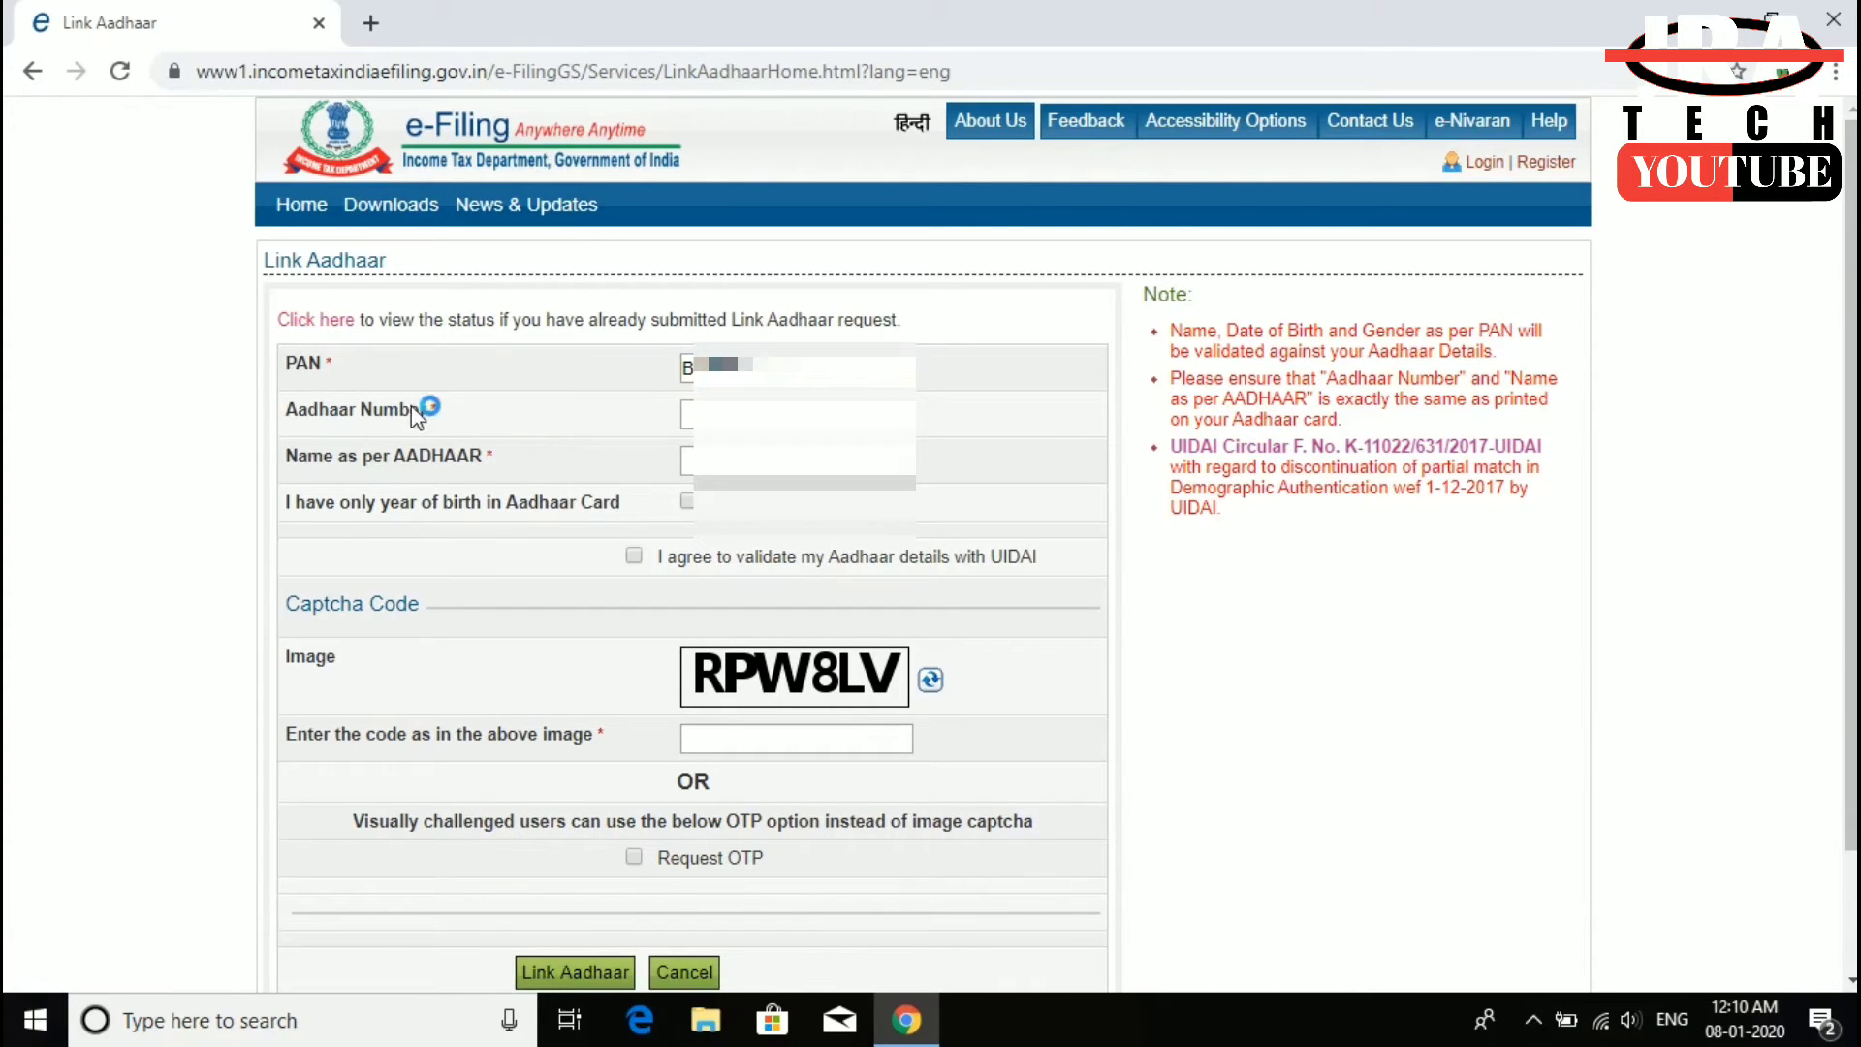
{"action": "left_click", "coordinate": [785, 414]}
{"action": "left_click", "coordinate": [776, 464]}
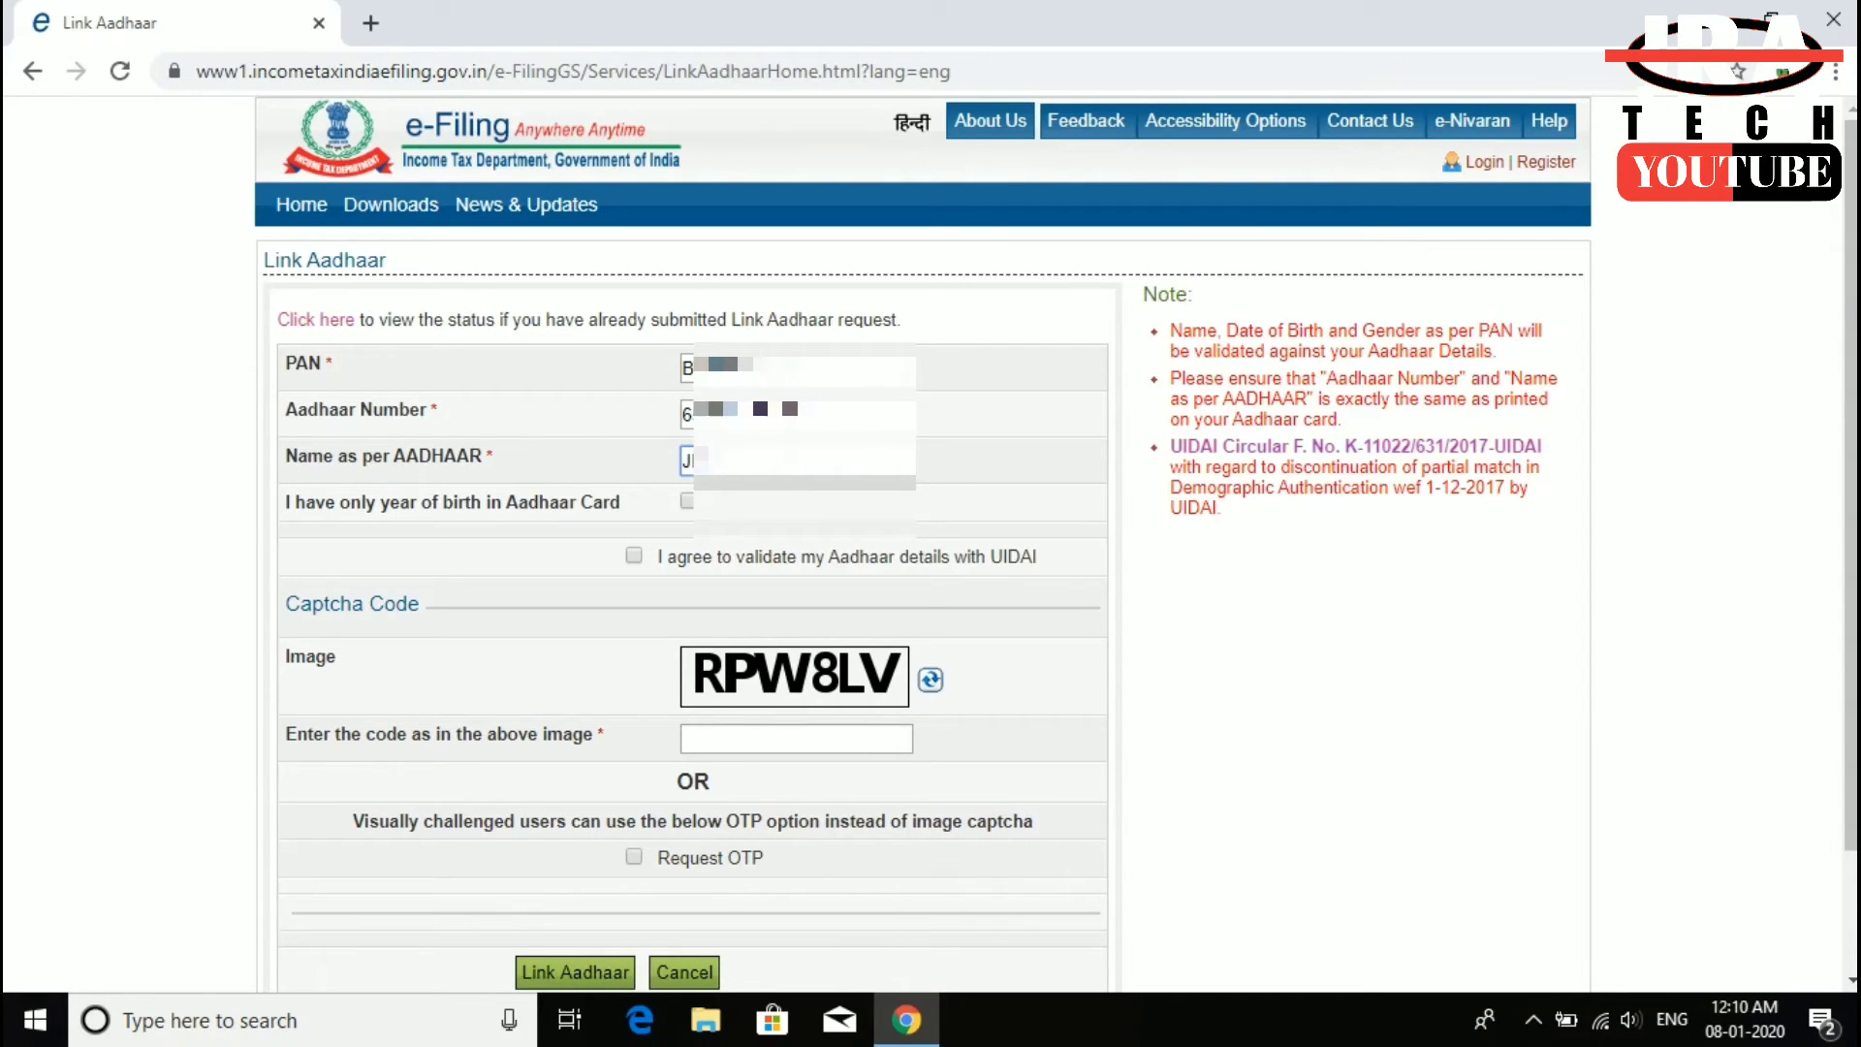
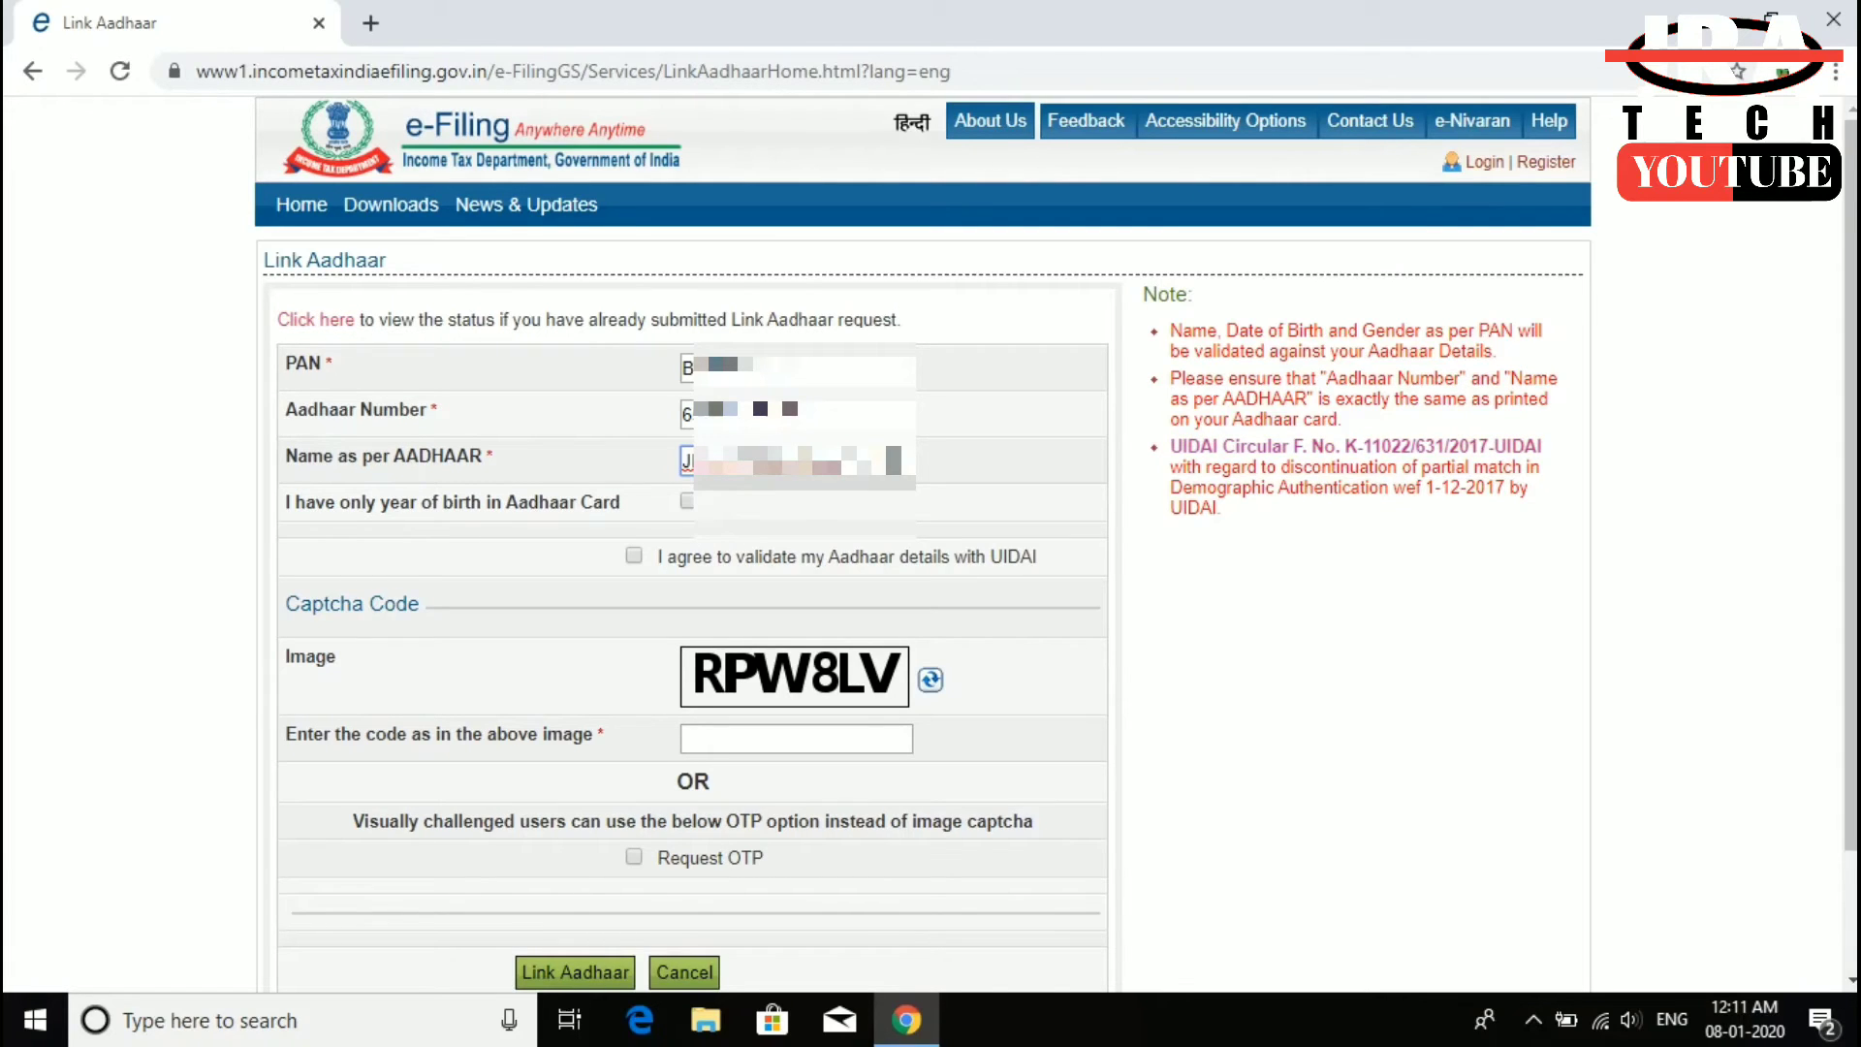
- Tick the UIDAI validation consent, enter the displayed captcha code, and submit the Link Aadhaar request
{"action": "left_click", "coordinate": [603, 570]}
{"action": "left_click", "coordinate": [634, 557]}
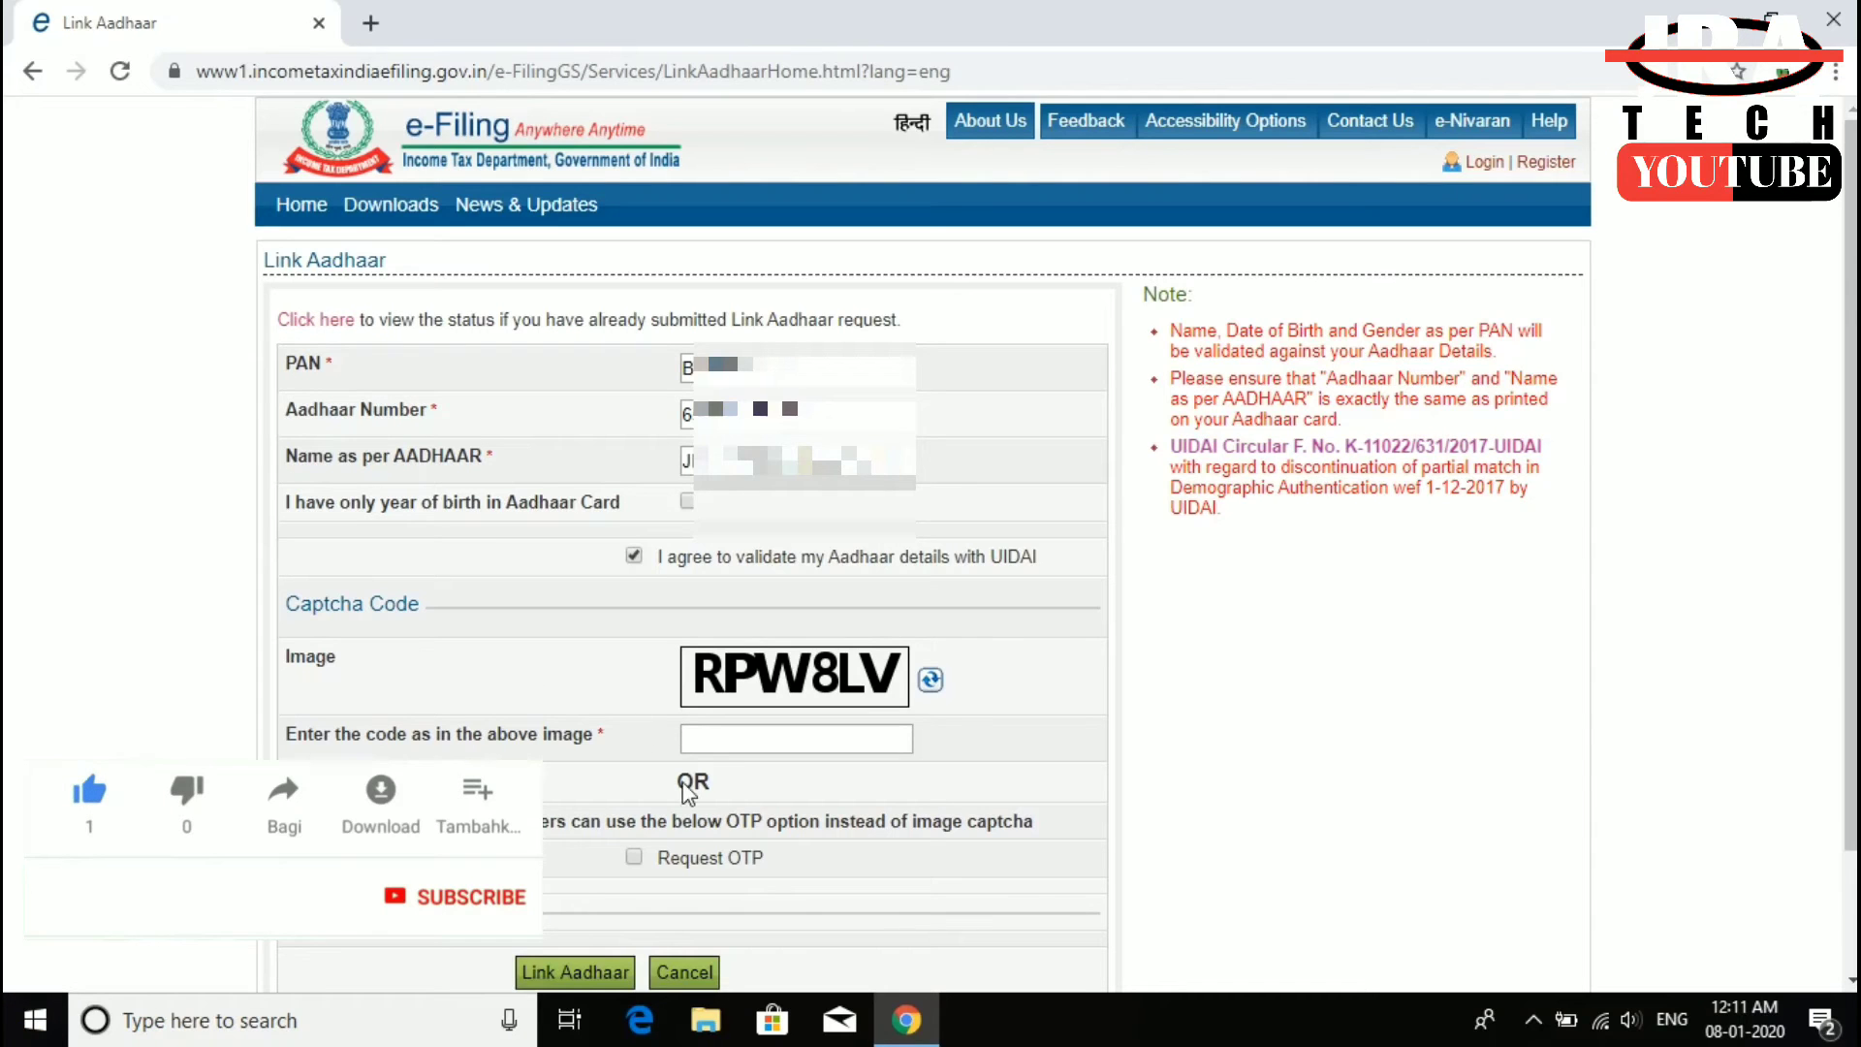
{"action": "left_click", "coordinate": [731, 743]}
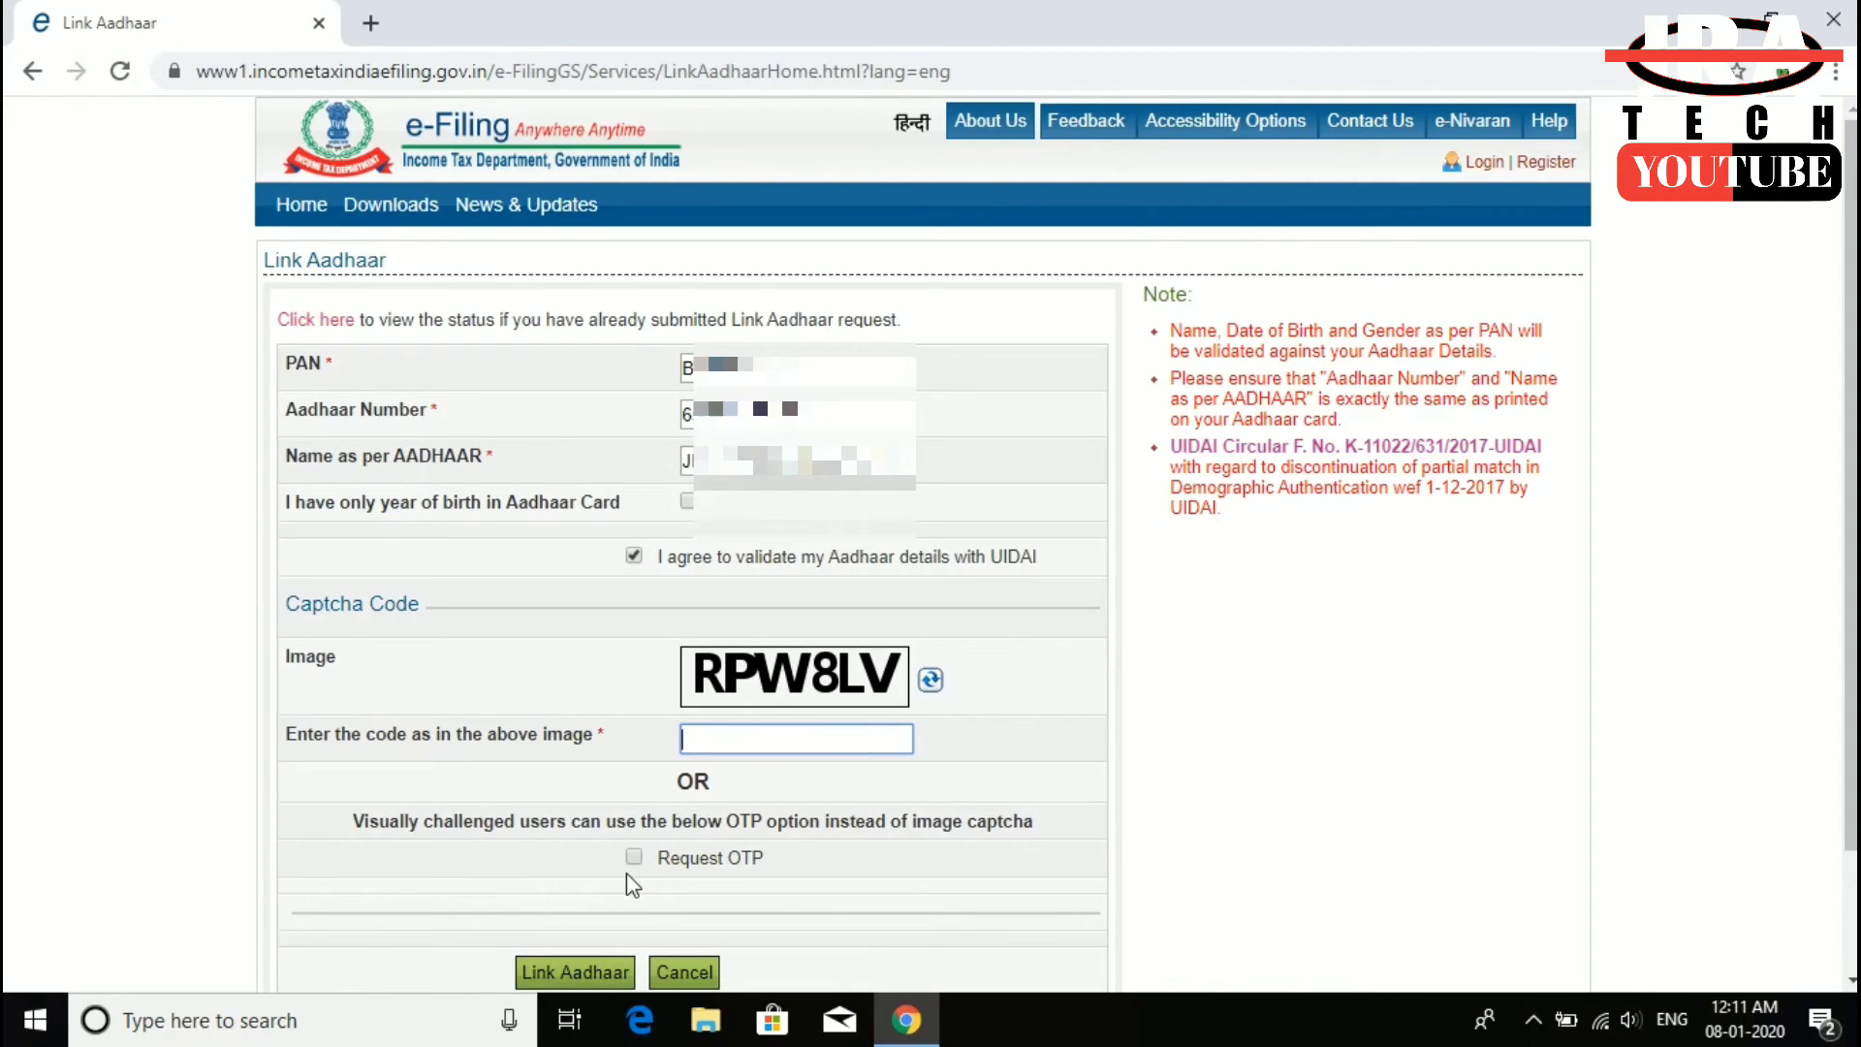
{"action": "left_click", "coordinate": [742, 738]}
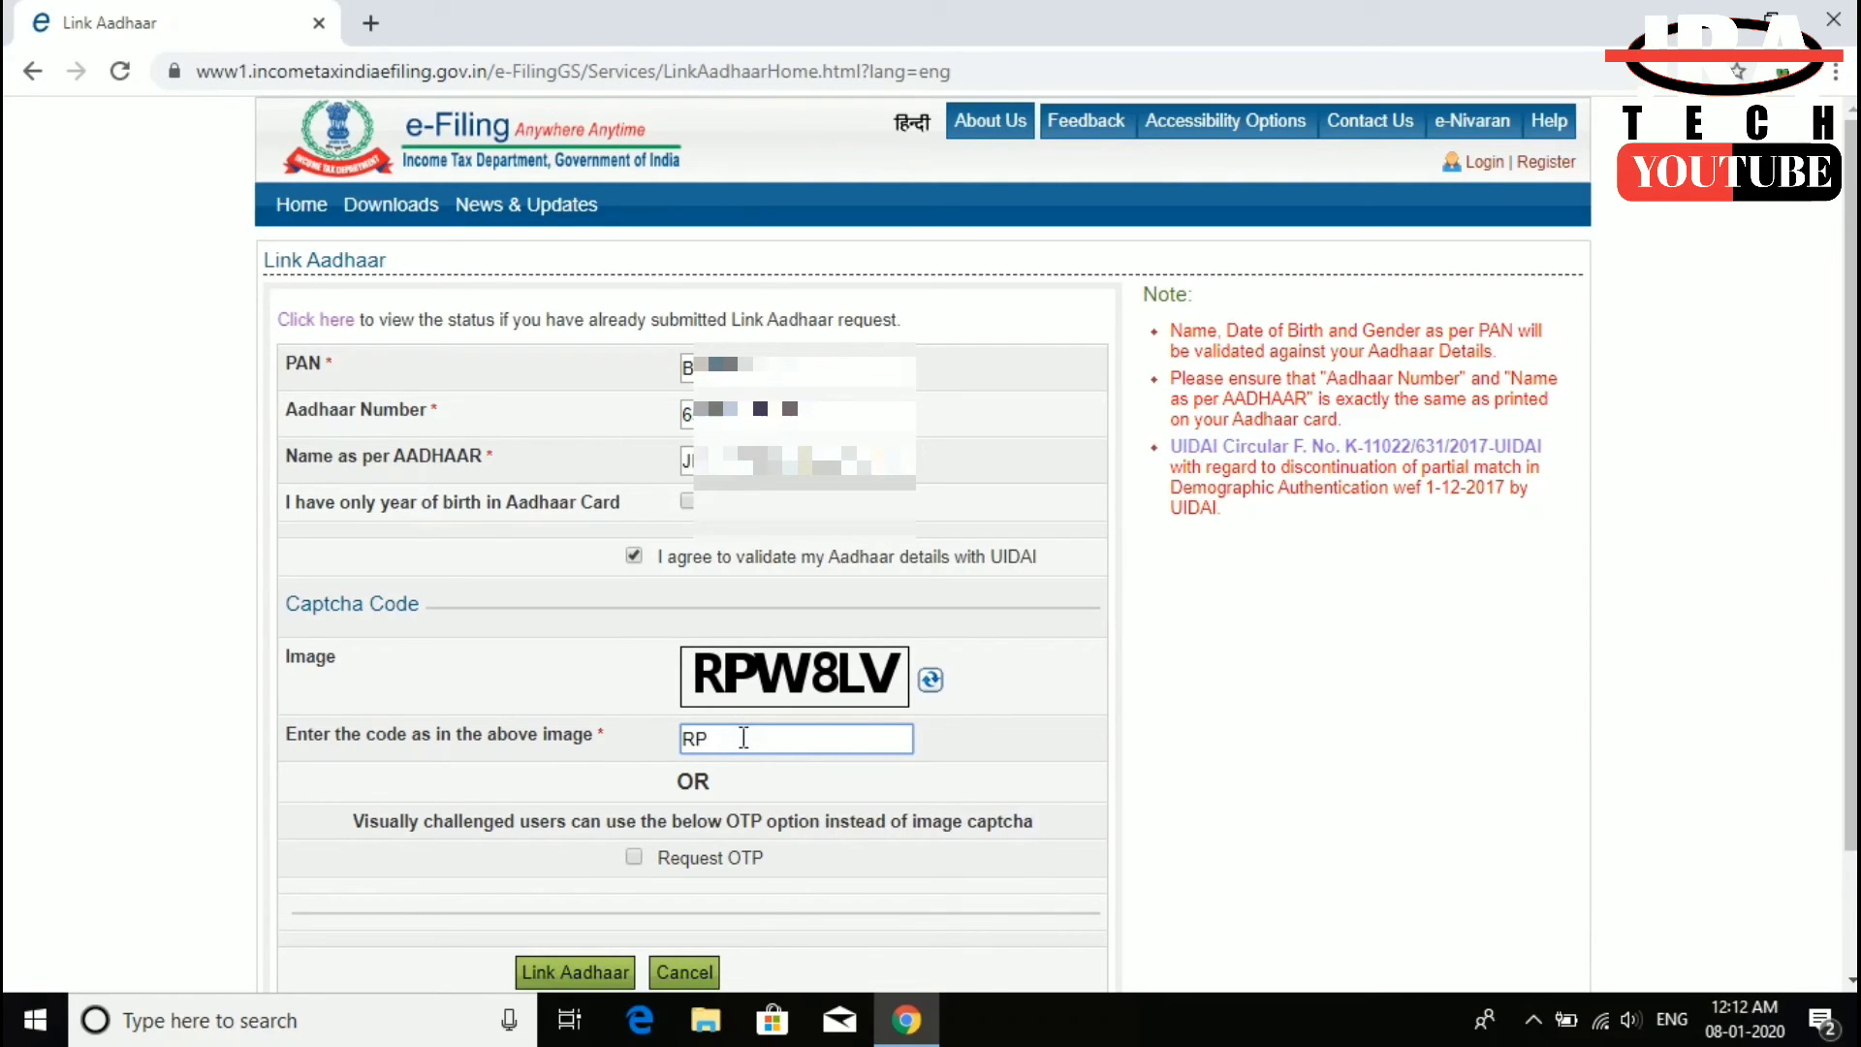
{"action": "type", "text": "RPW8LV"}
{"action": "left_click", "coordinate": [1229, 685]}
{"action": "left_click", "coordinate": [569, 974]}
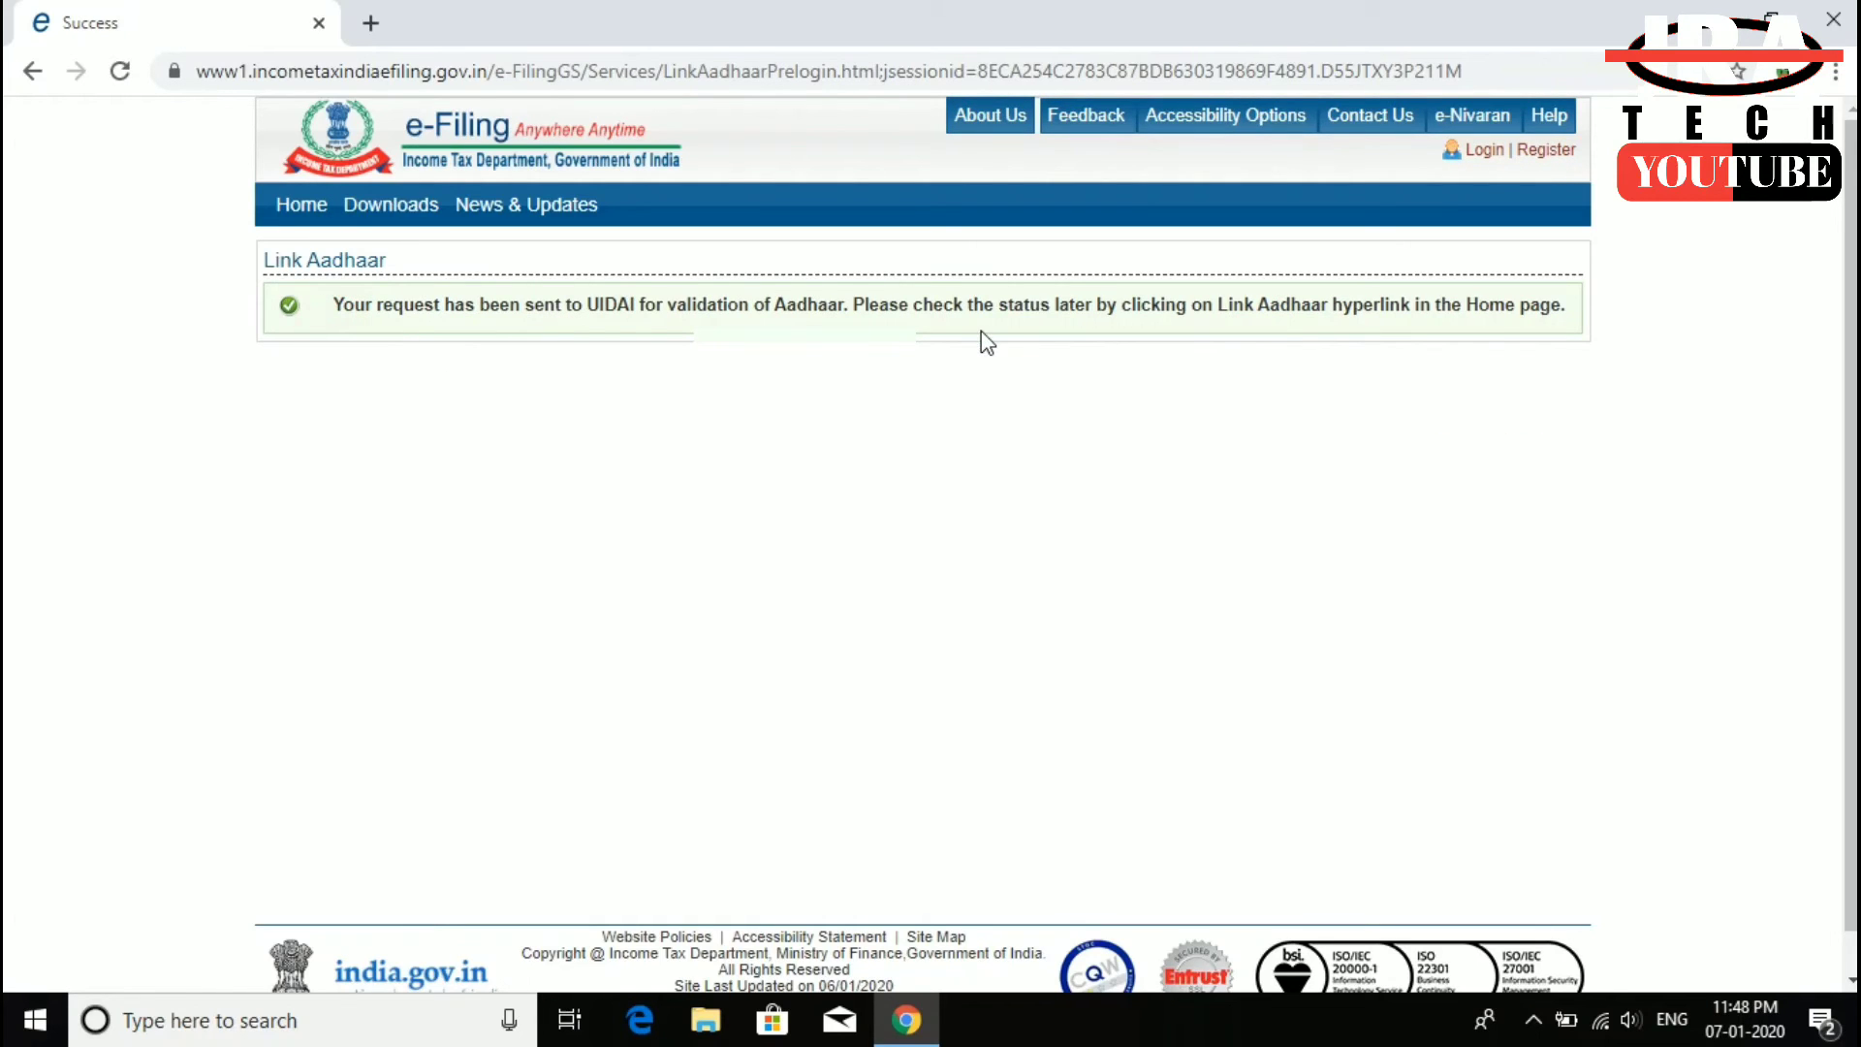
{"action": "left_click", "coordinate": [587, 305]}
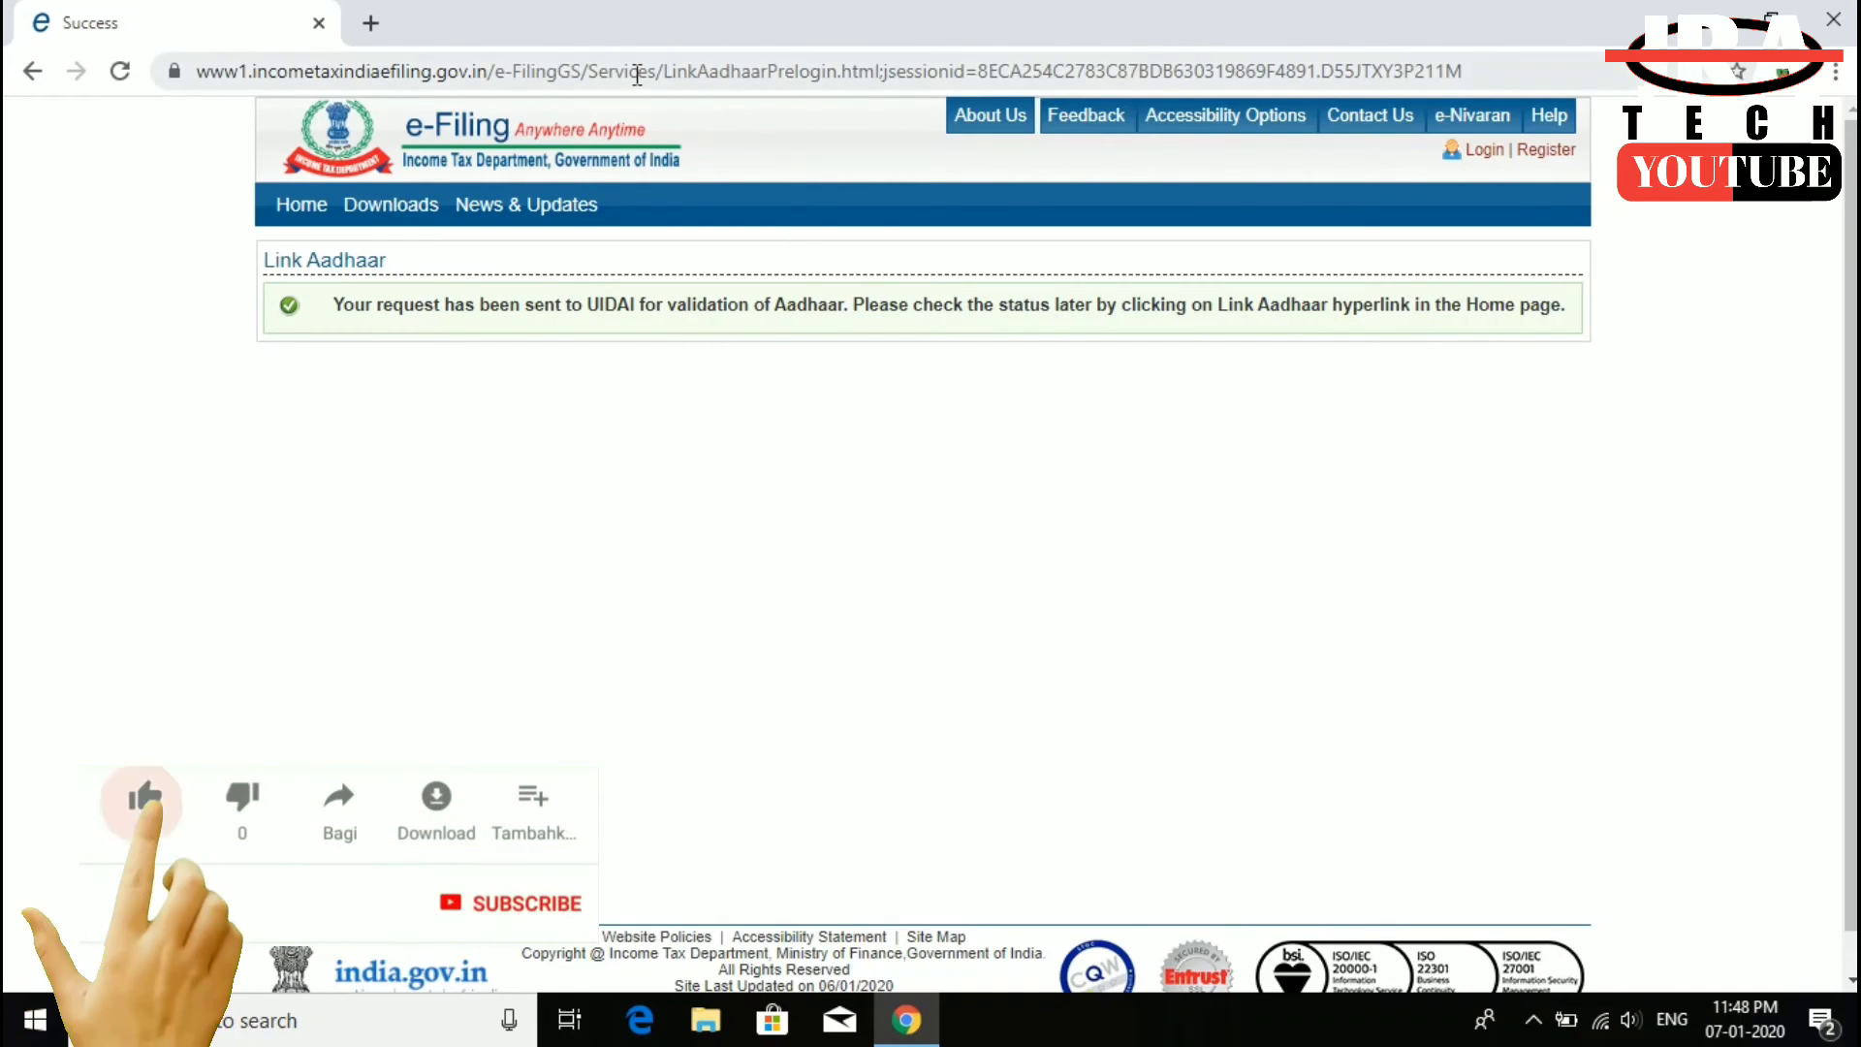
{"action": "left_click", "coordinate": [597, 72]}
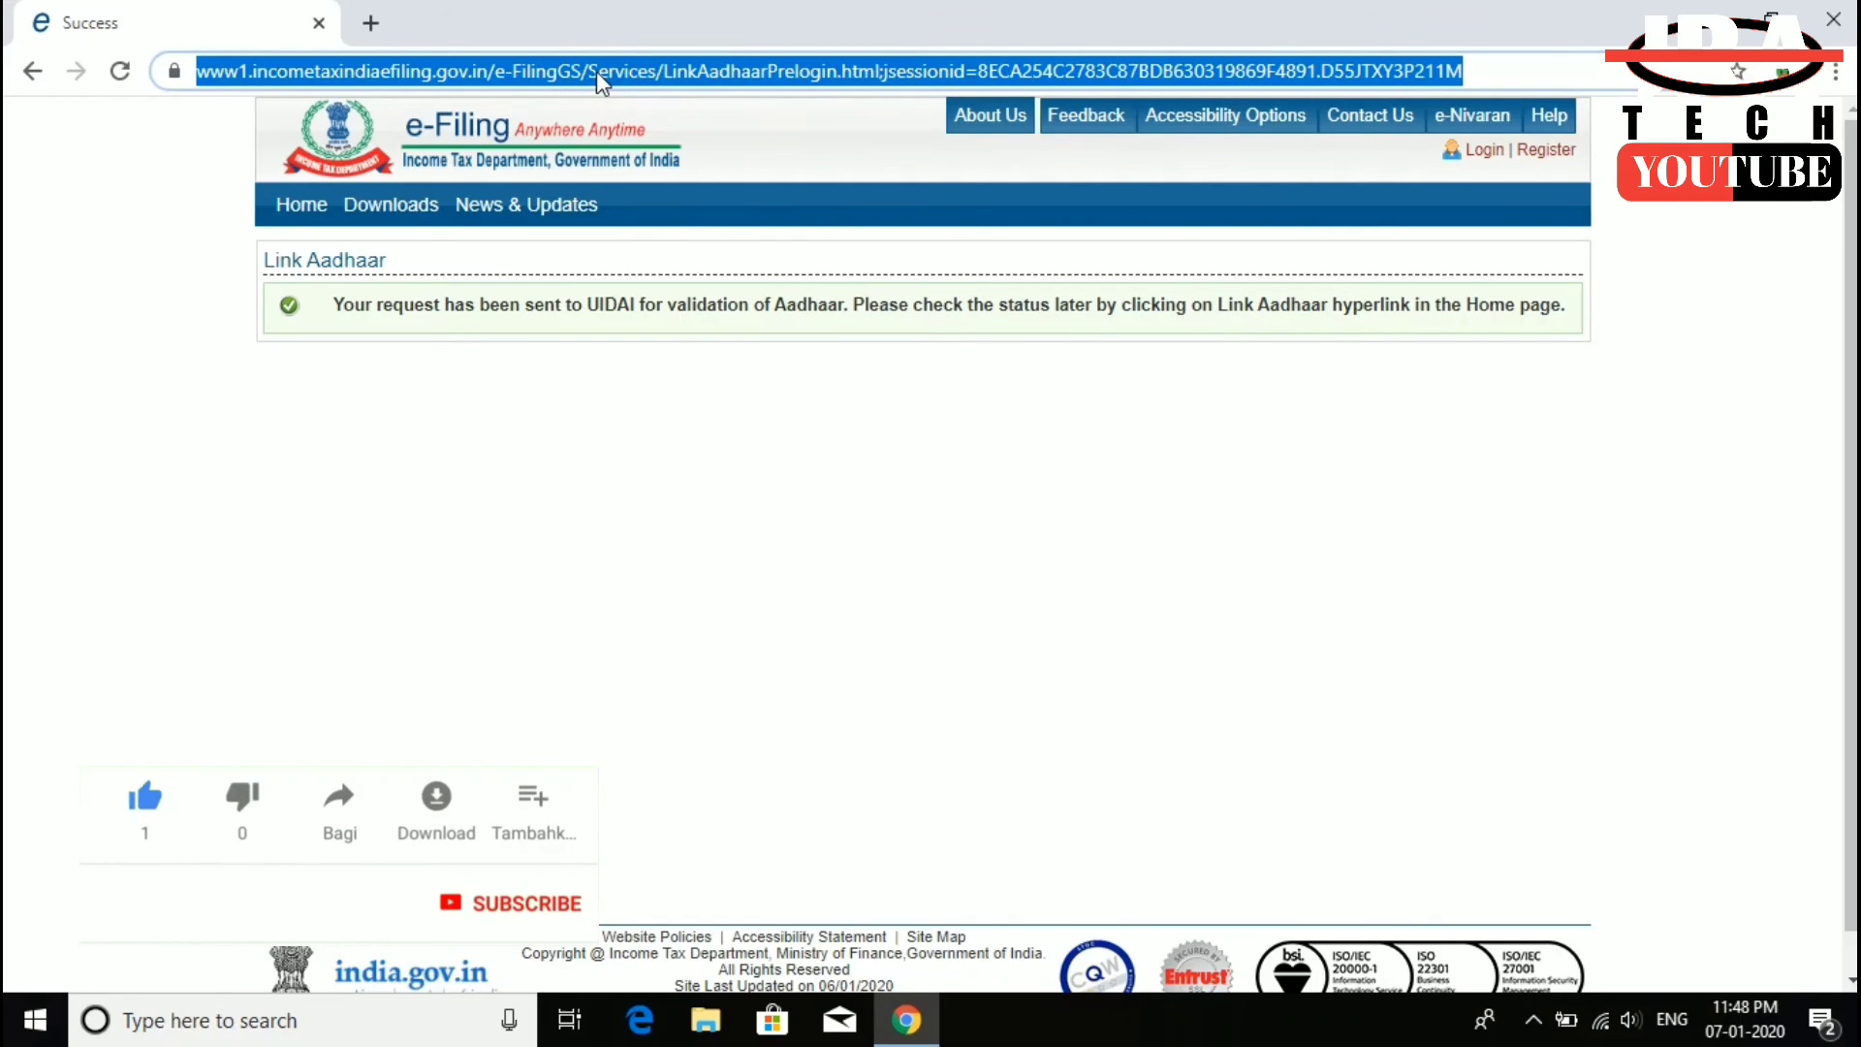
- Return to the e-Filing home page, close the comic, and reach the Link Aadhaar status-check page
{"action": "type", "text": "IN"}
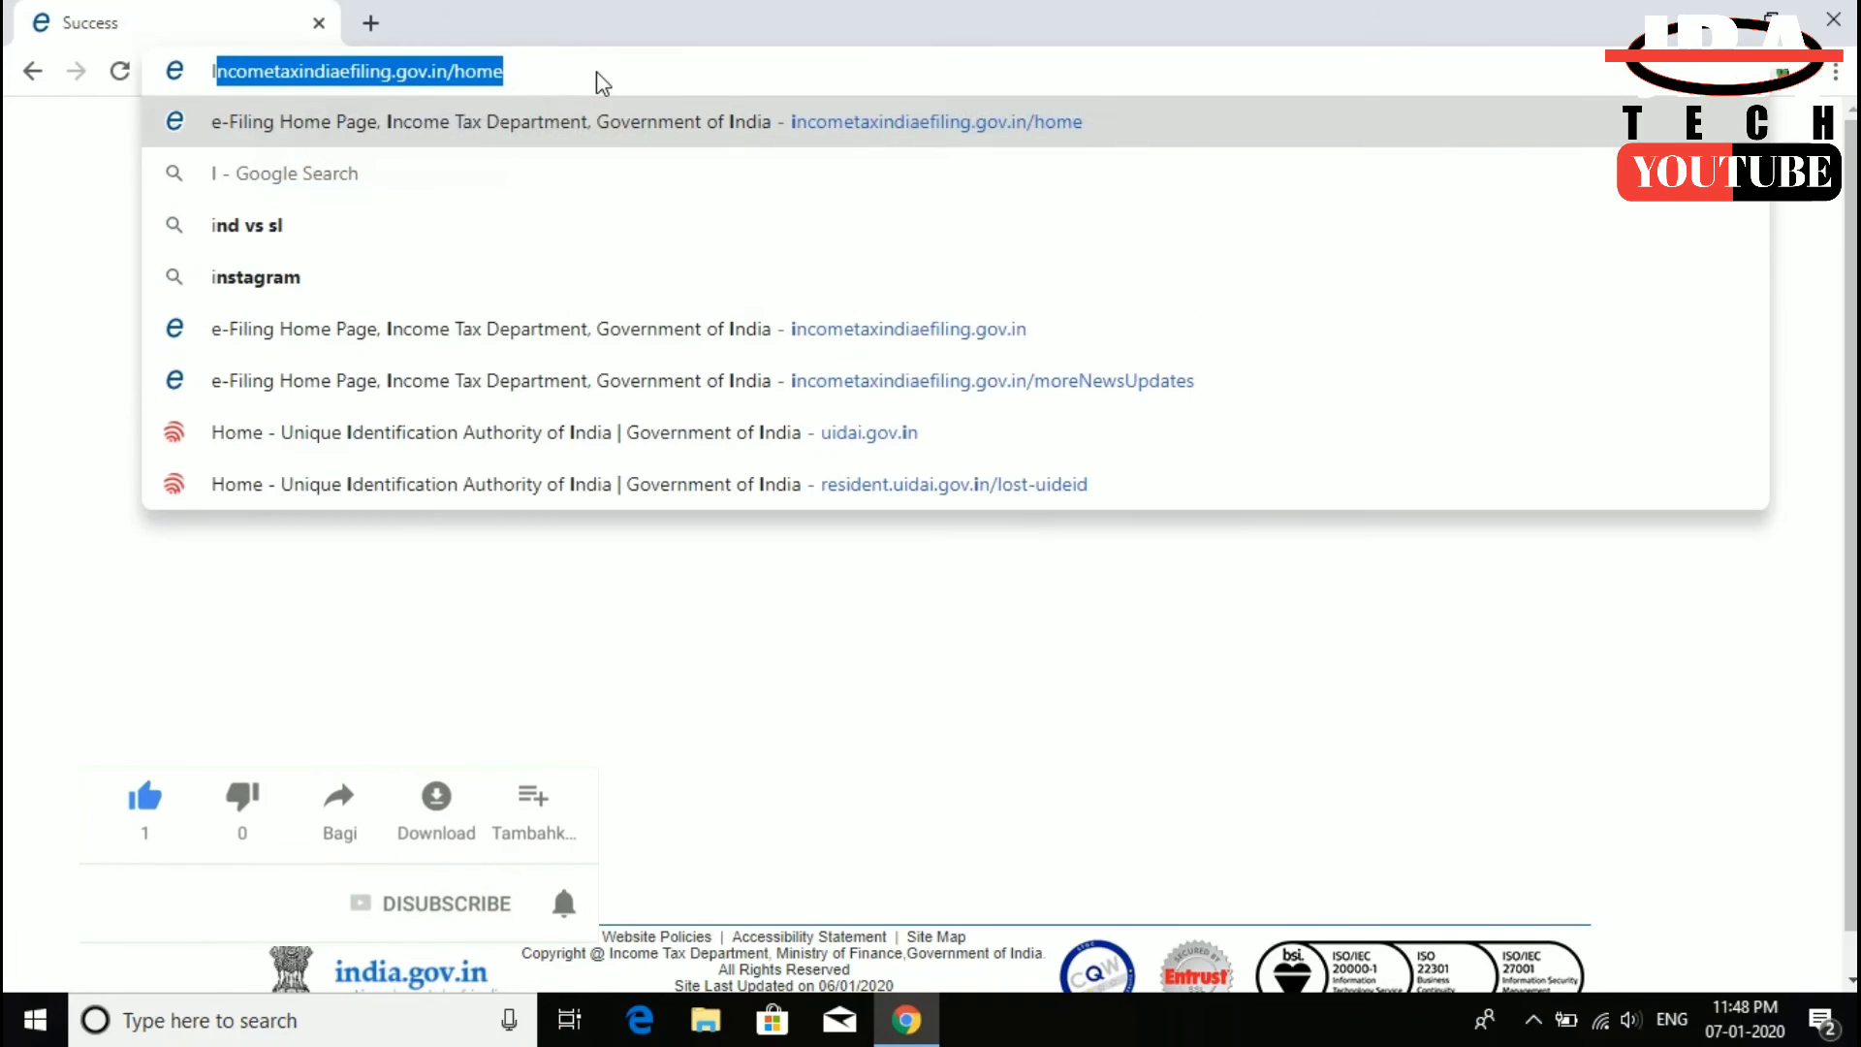
{"action": "key", "text": "Return"}
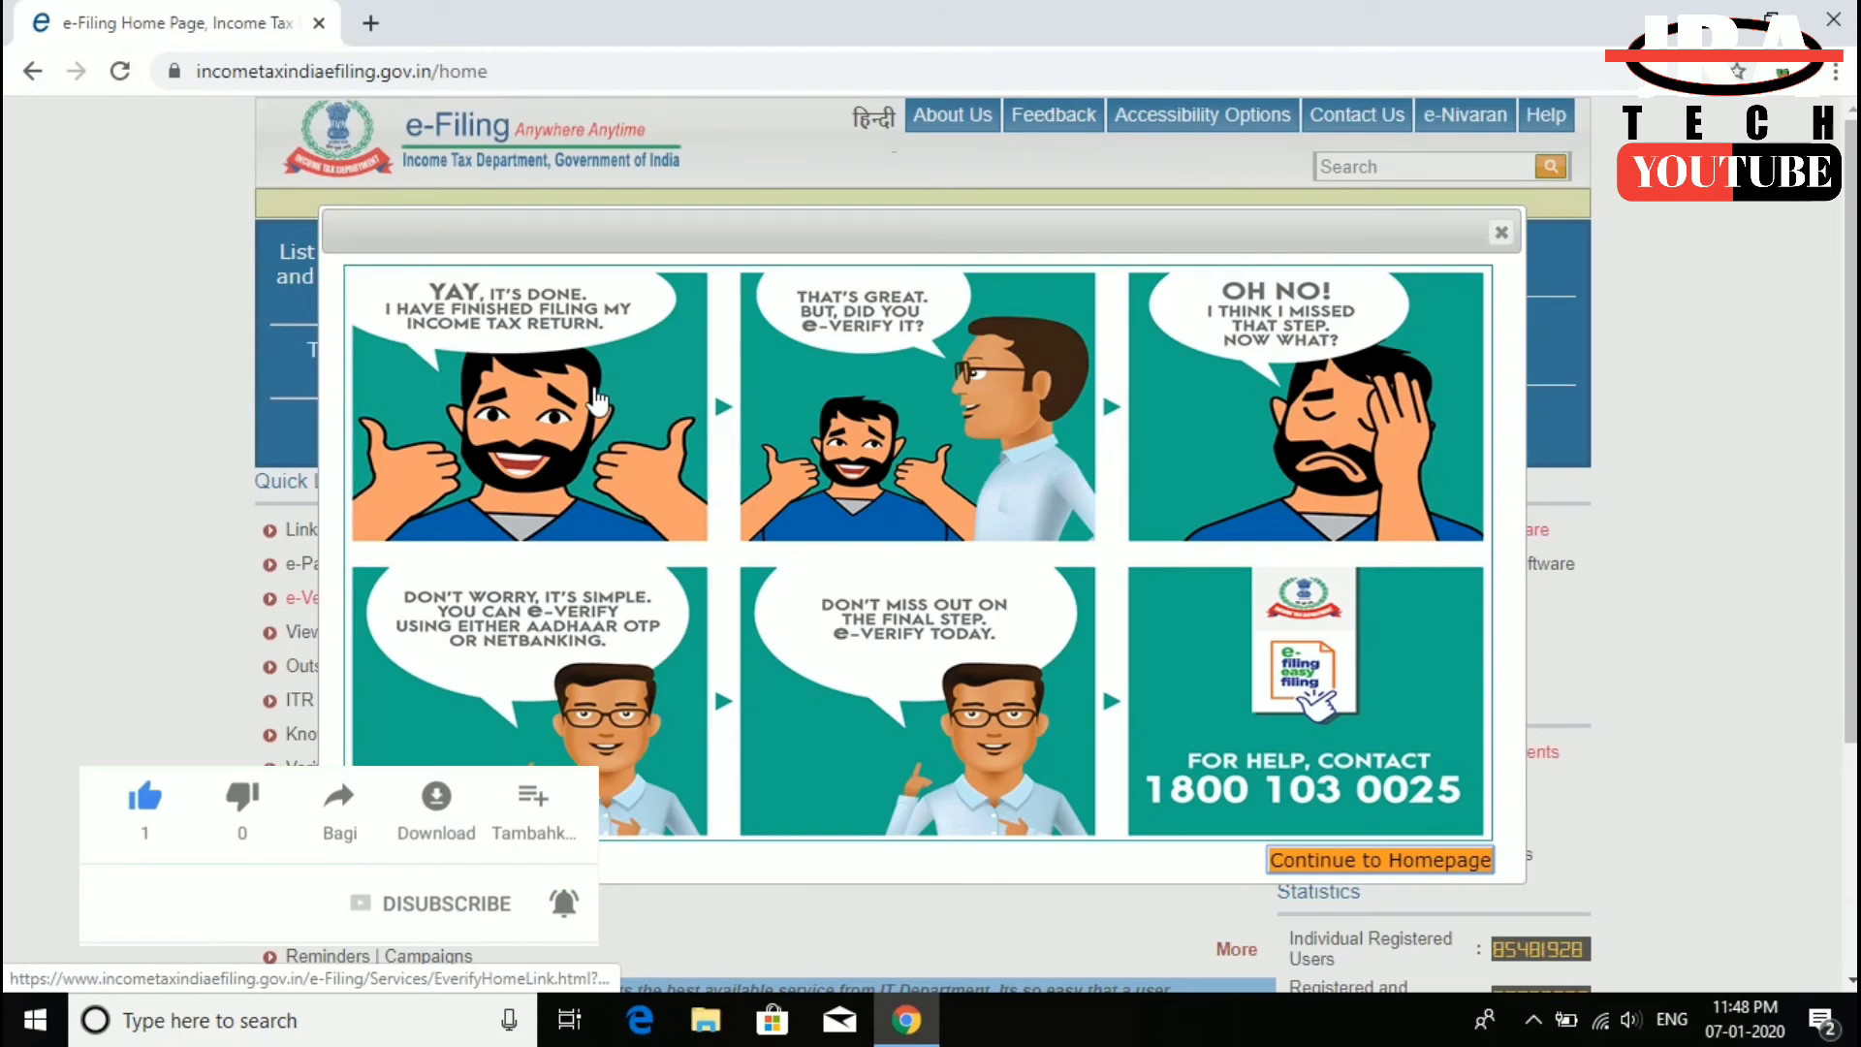
{"action": "left_click", "coordinate": [1501, 233]}
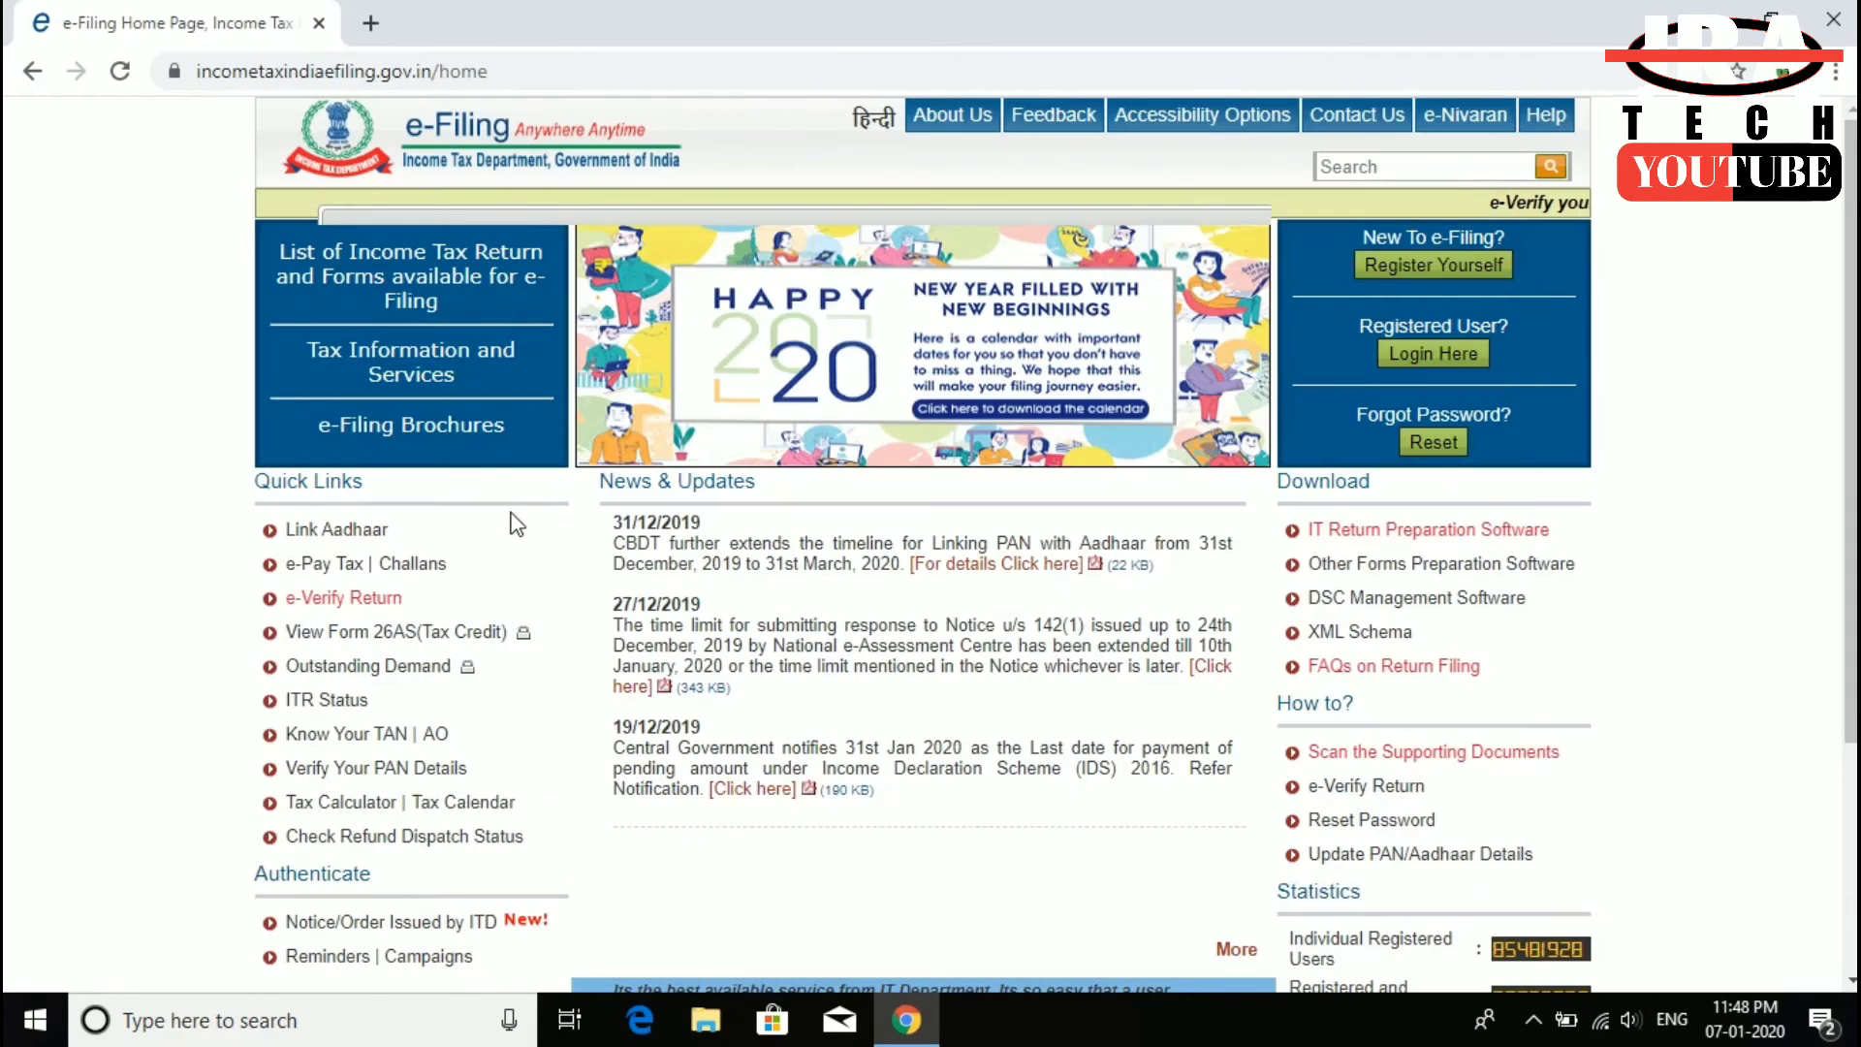
{"action": "left_click", "coordinate": [349, 530]}
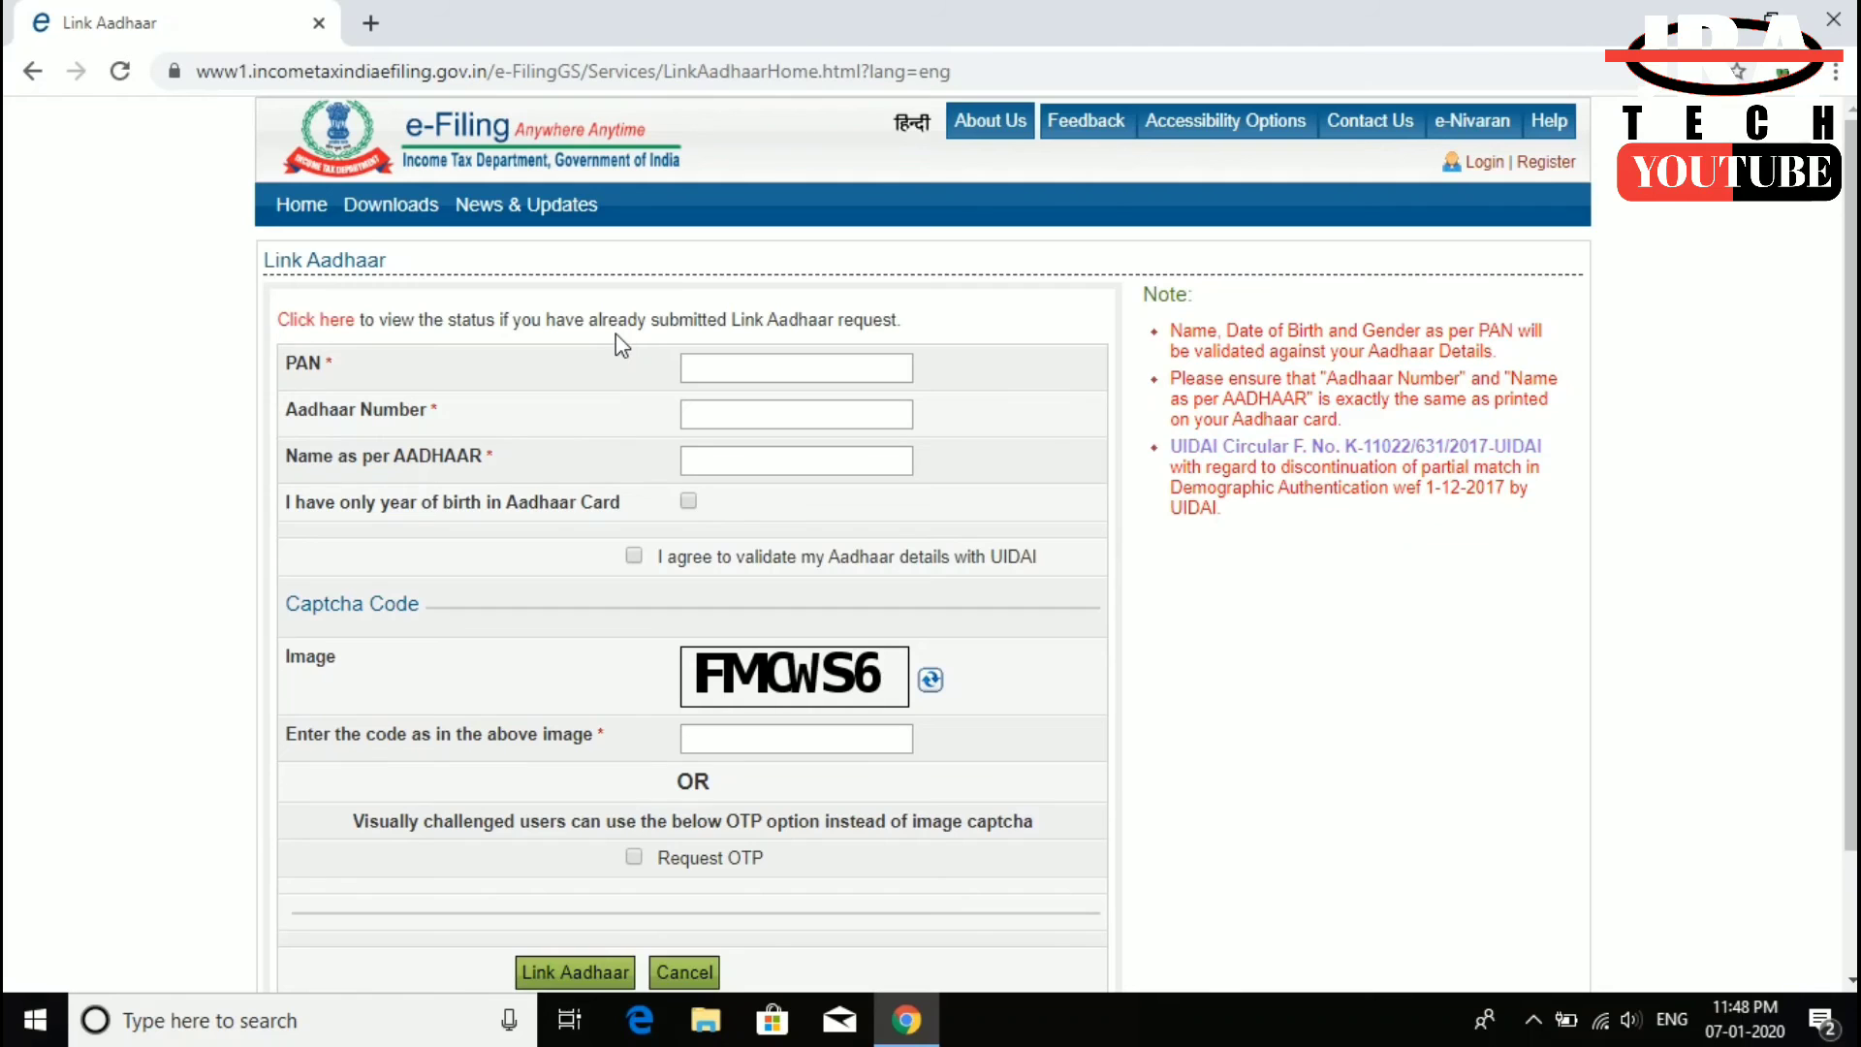
{"action": "left_click", "coordinate": [320, 319]}
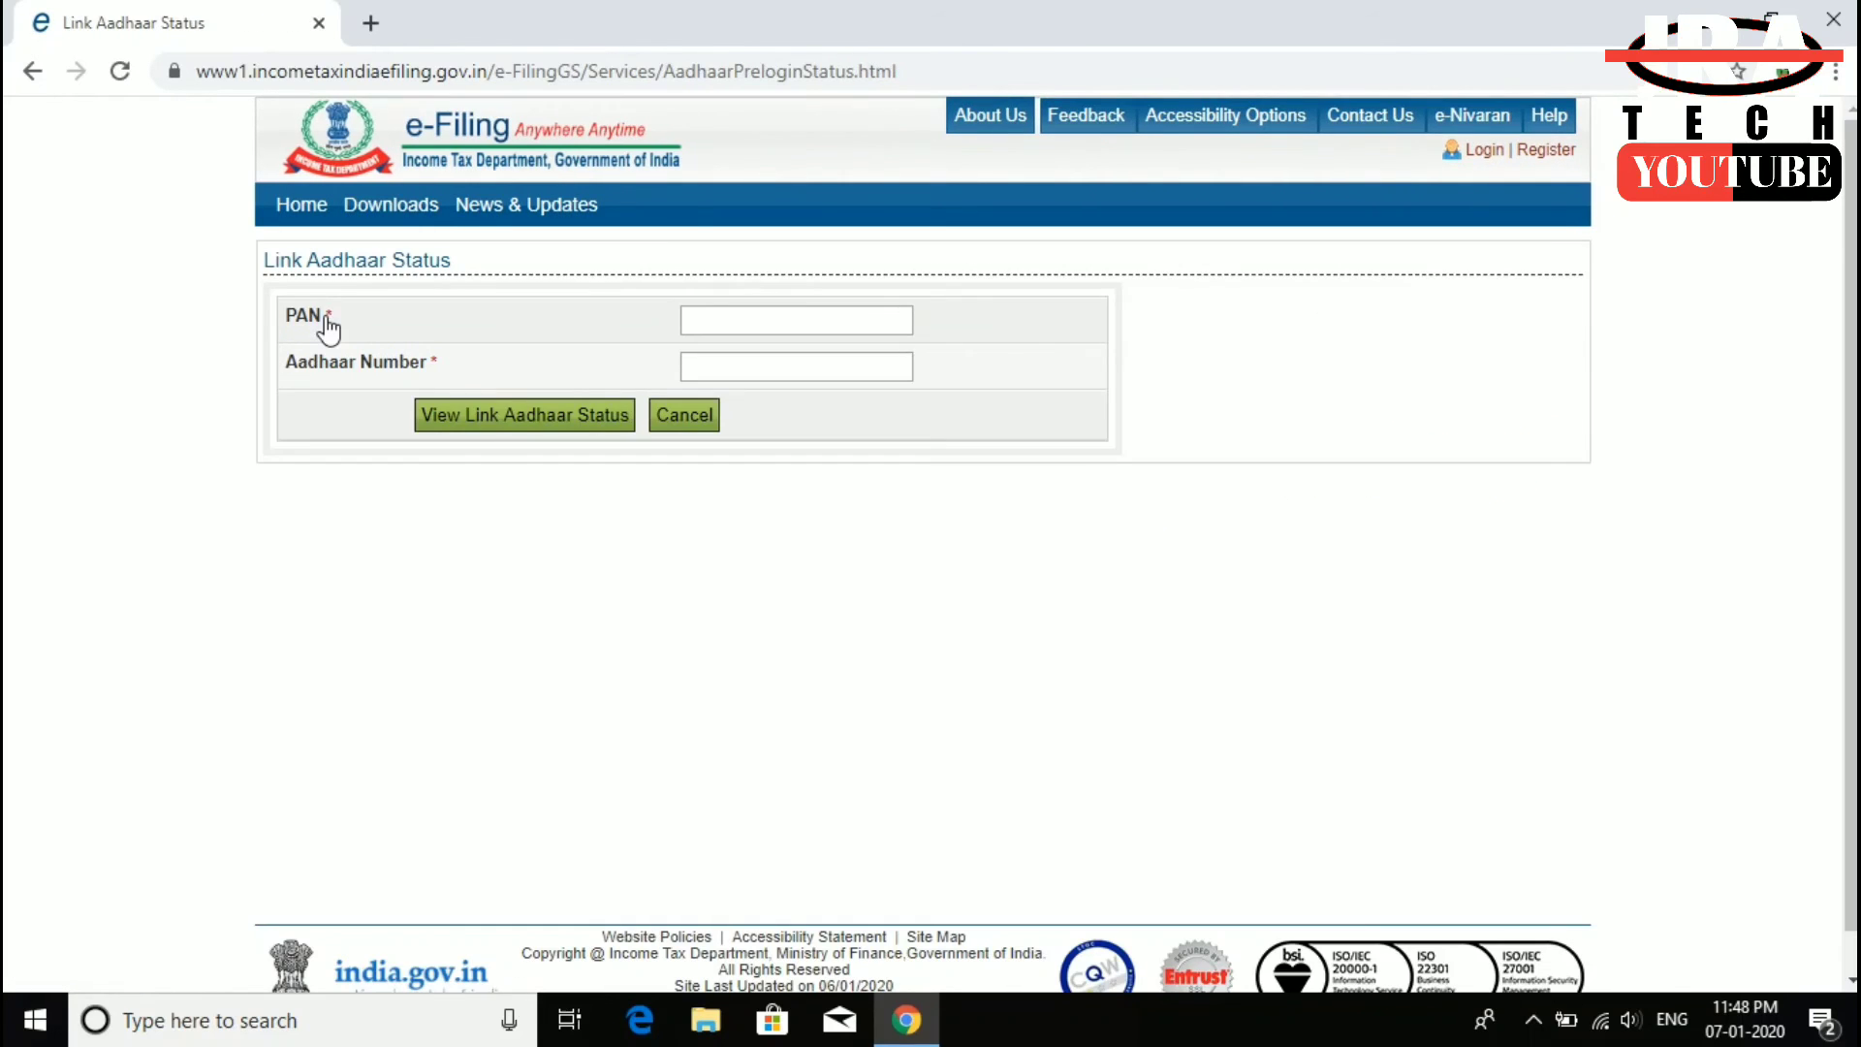
- Enter the PAN and Aadhaar number, then request View Link Aadhaar Status
{"action": "left_click", "coordinate": [802, 315]}
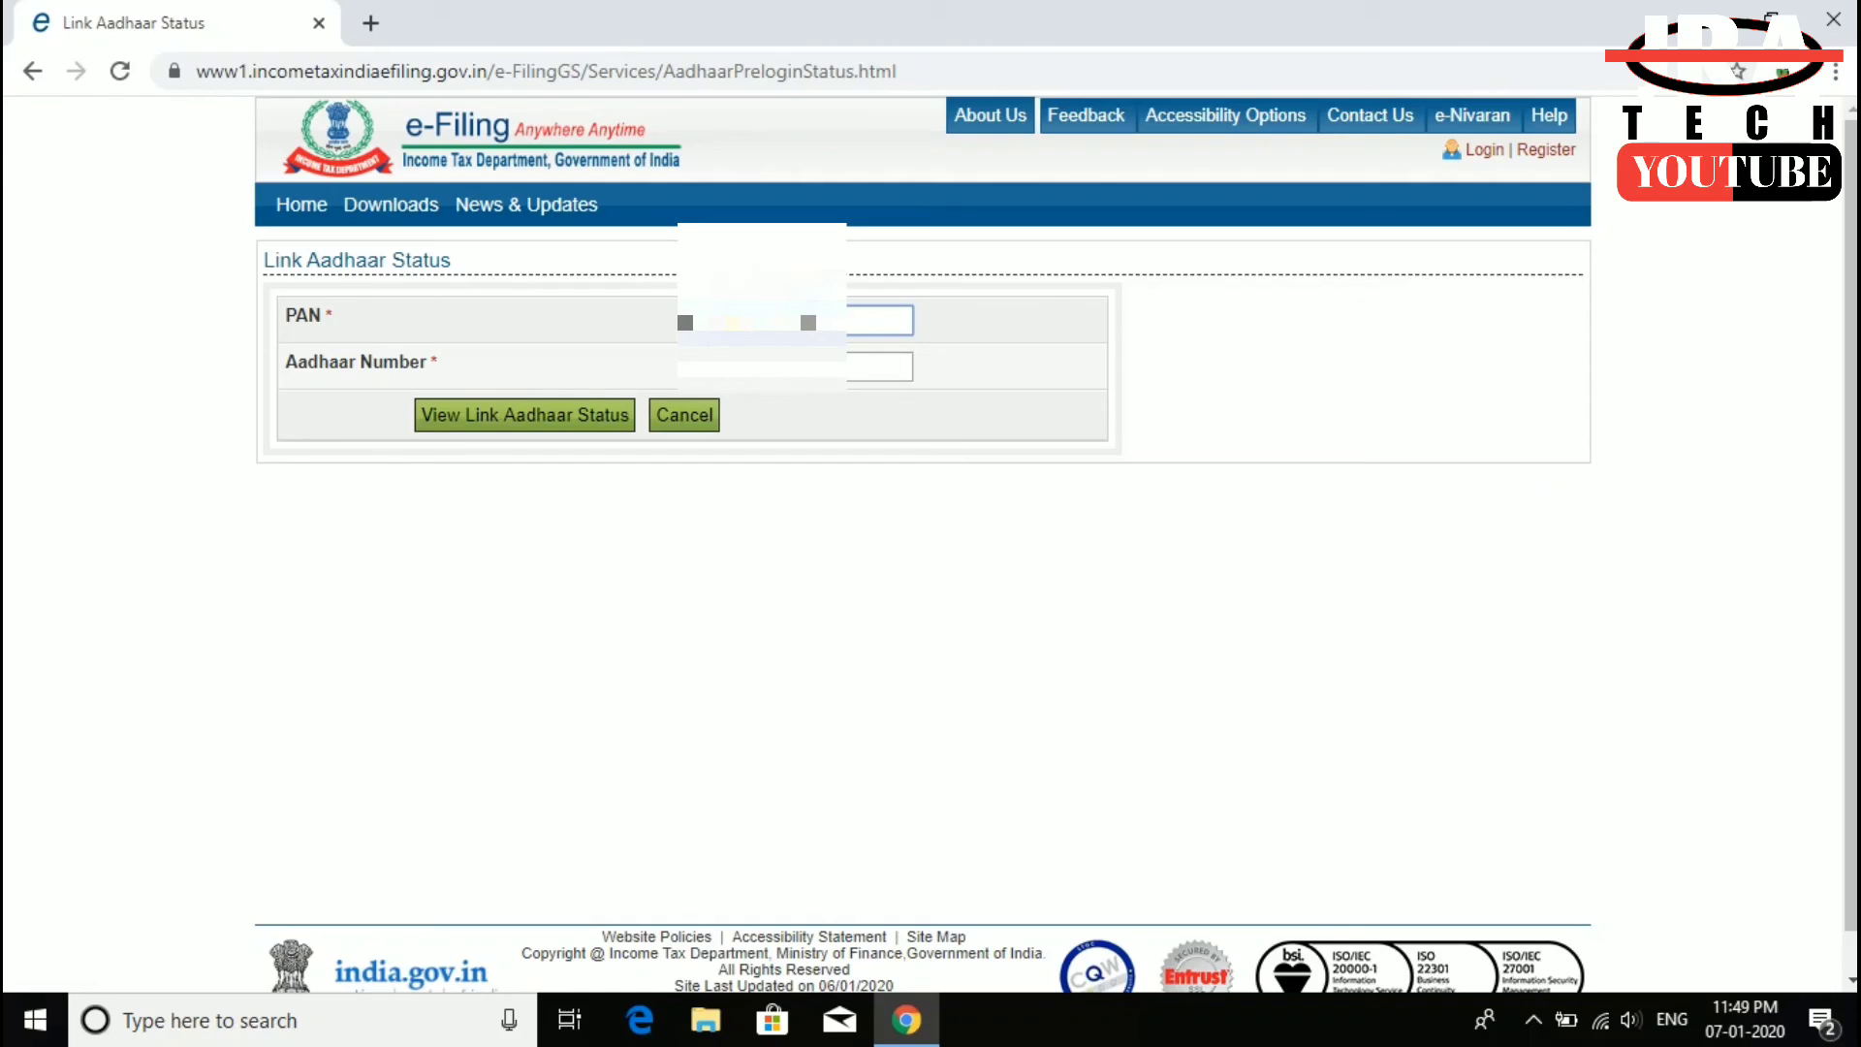
{"action": "left_click", "coordinate": [474, 349]}
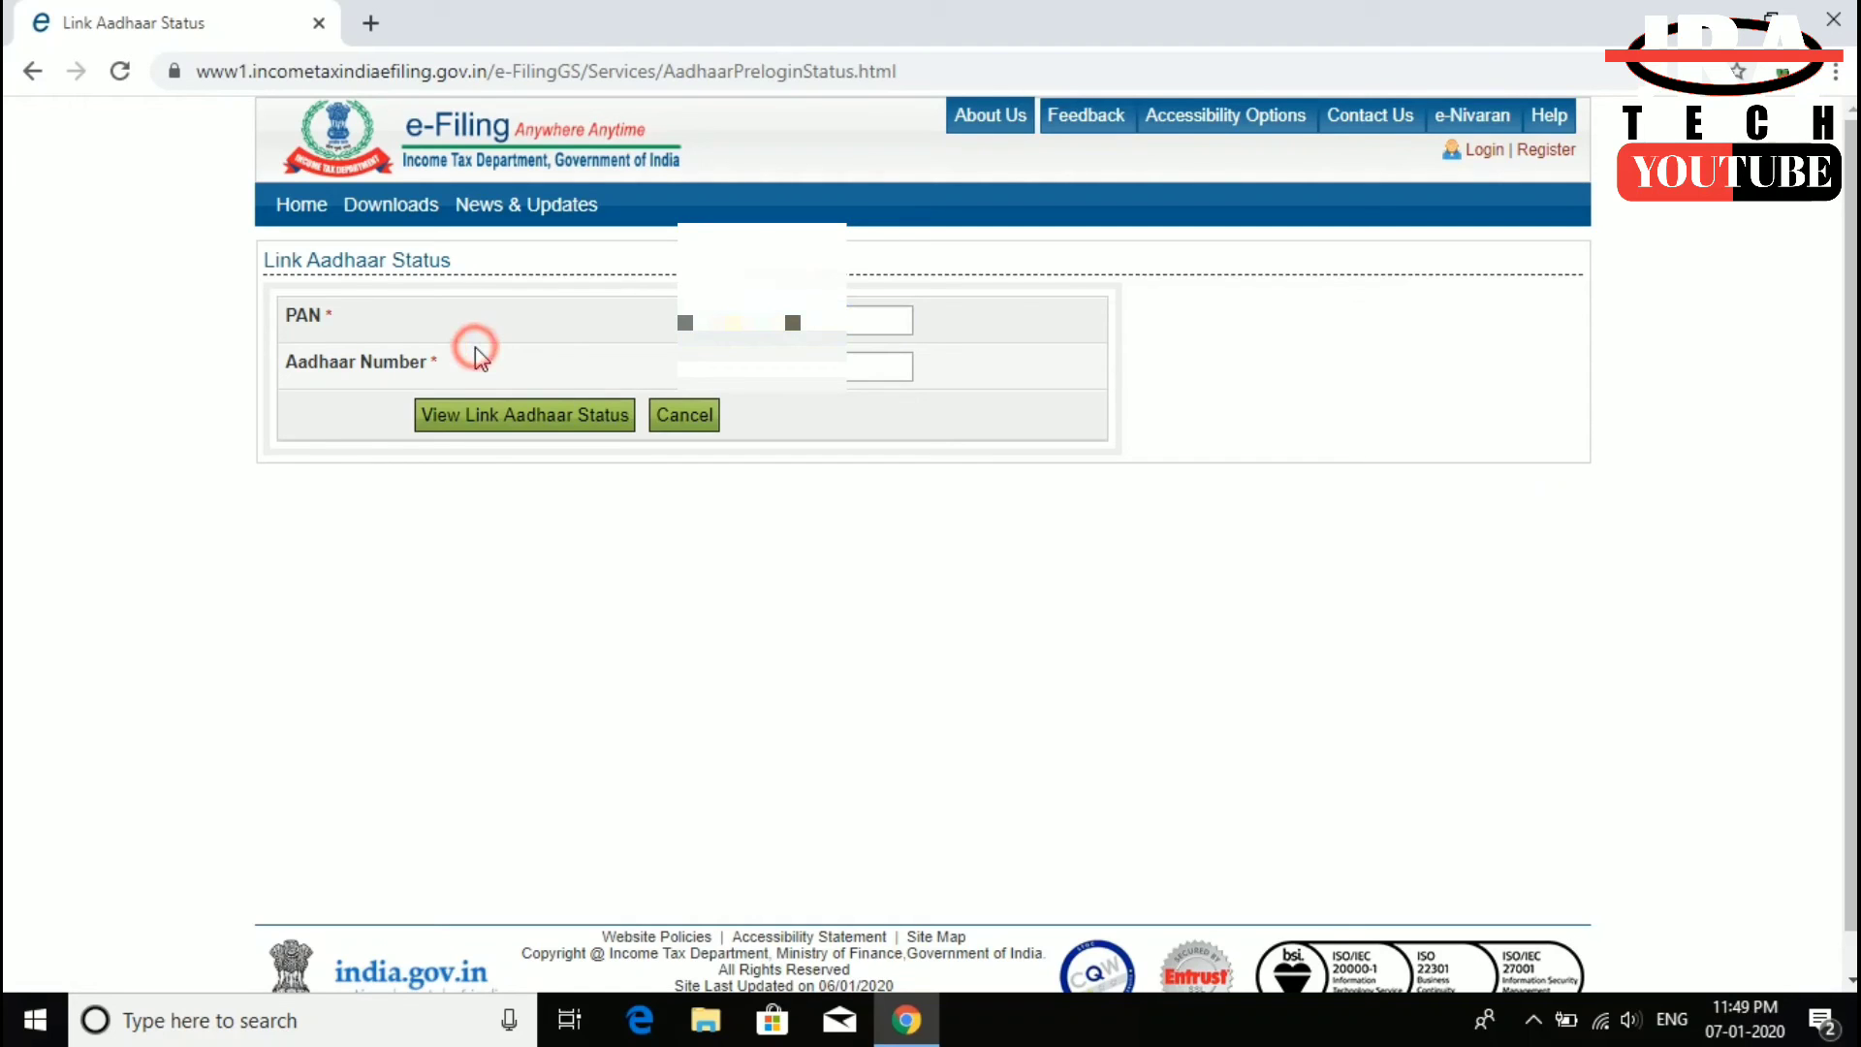
{"action": "left_click", "coordinate": [725, 364]}
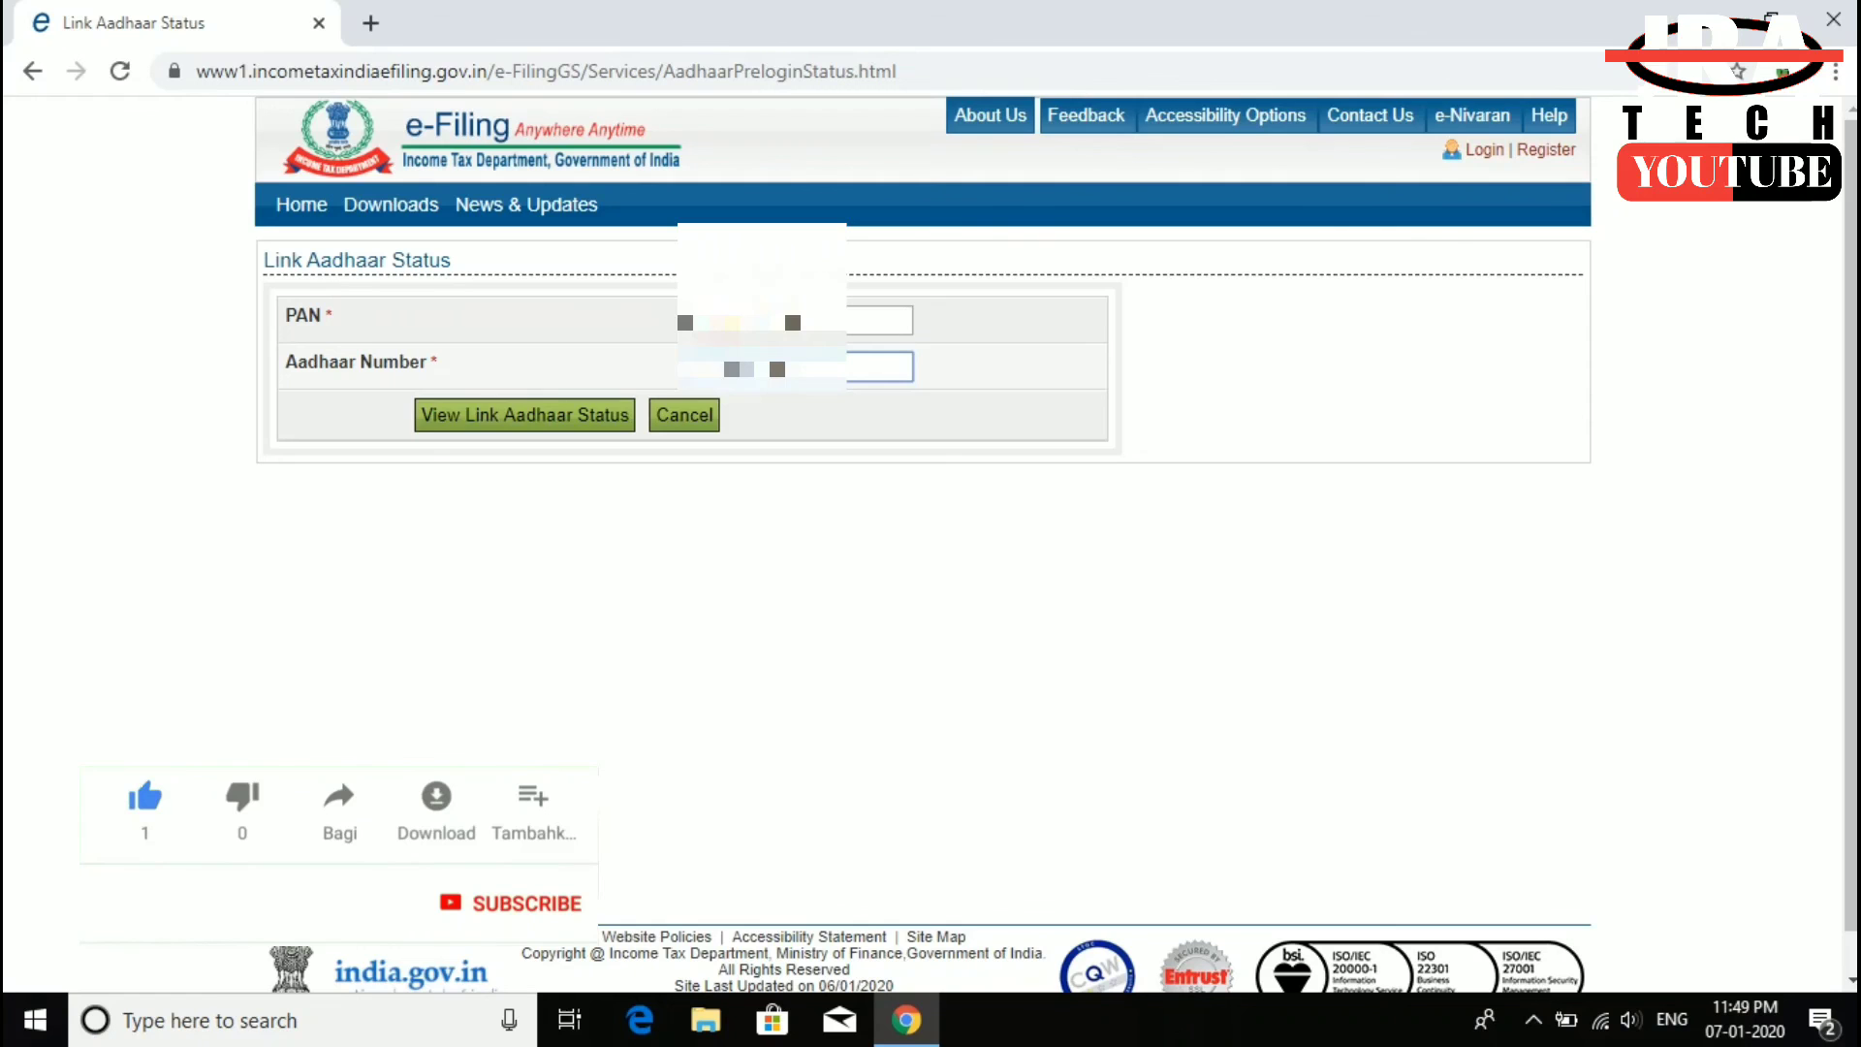
{"action": "left_click", "coordinate": [550, 437]}
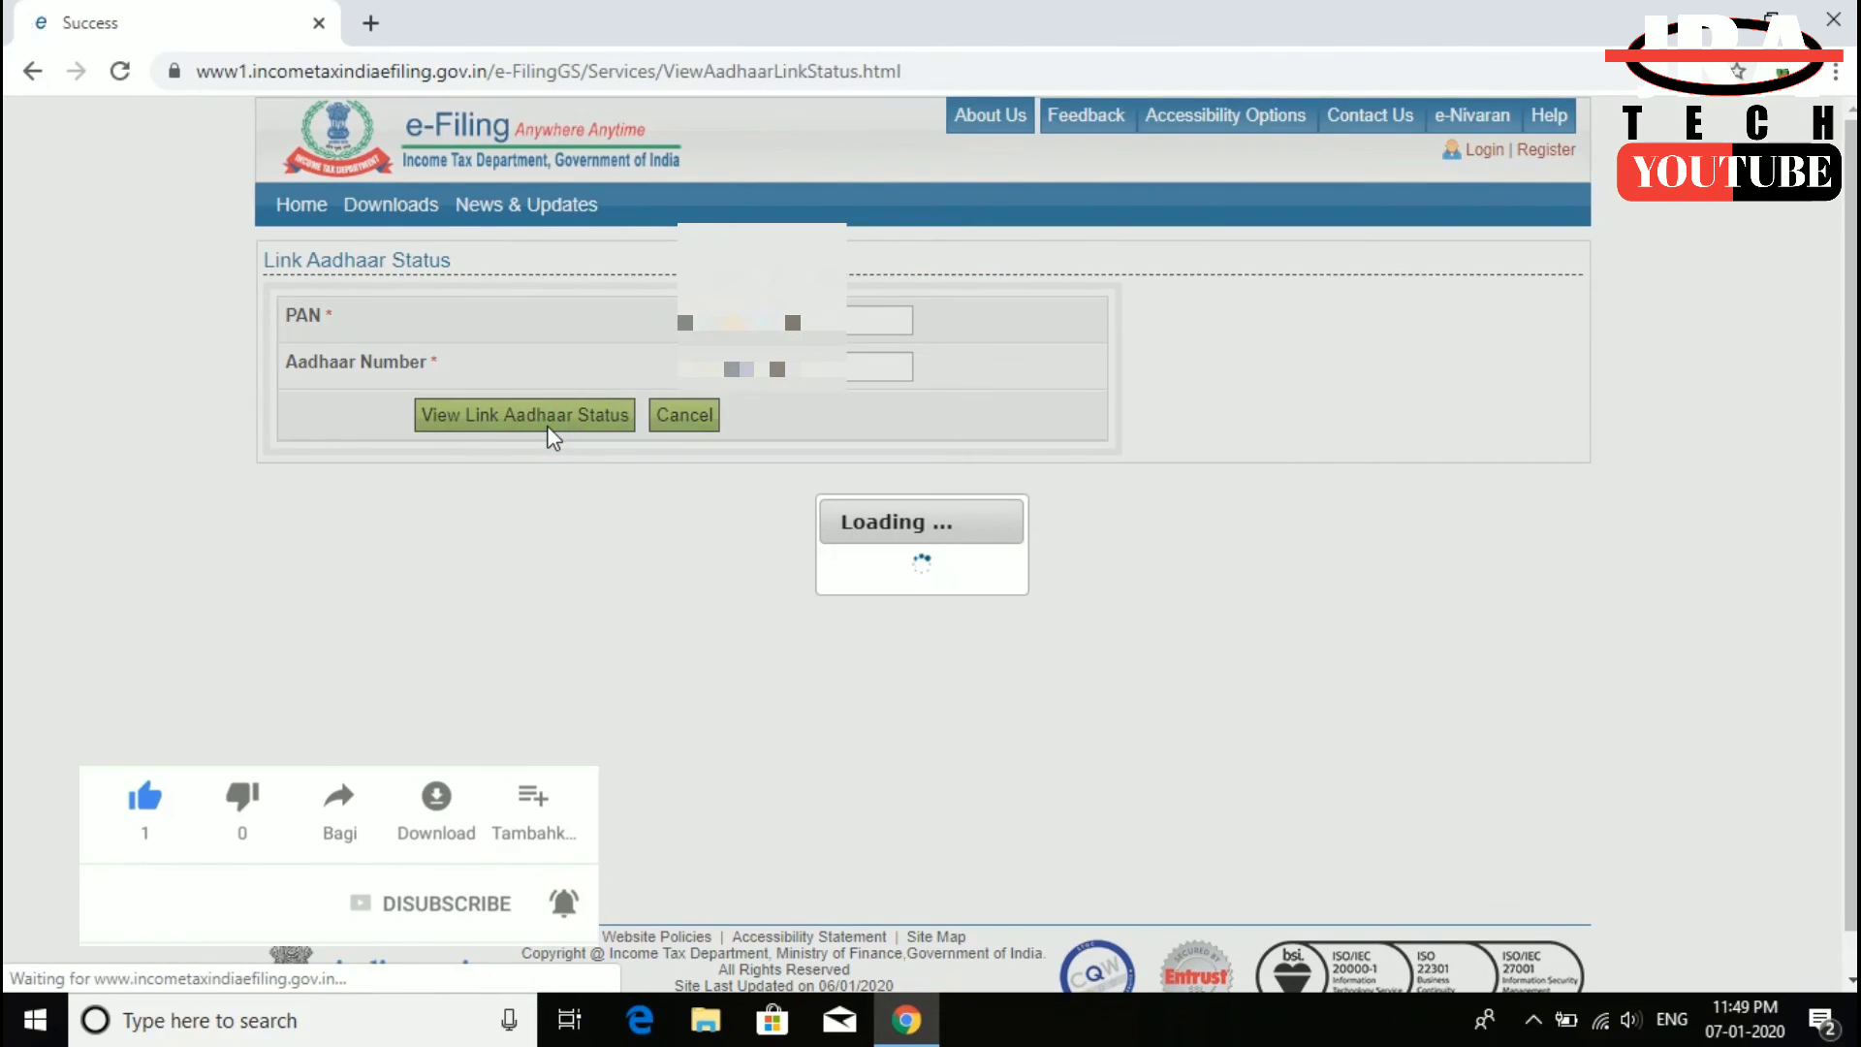